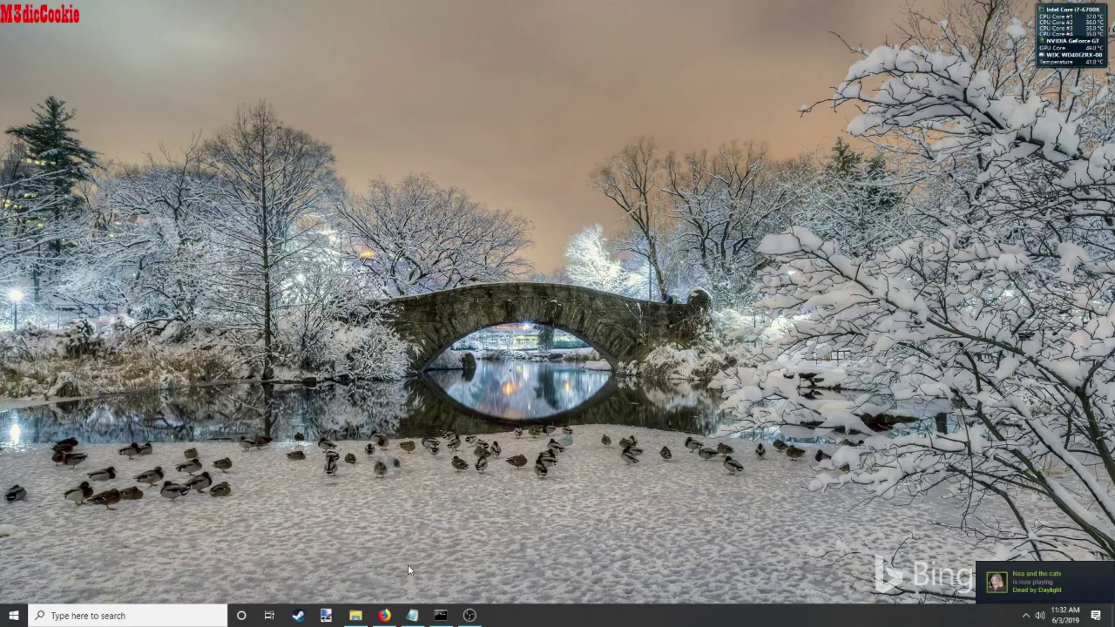
Step: Copy the Nexus Mods Nitrox link from Notepad, minimize Notepad, and open Firefox
left_click(412, 616)
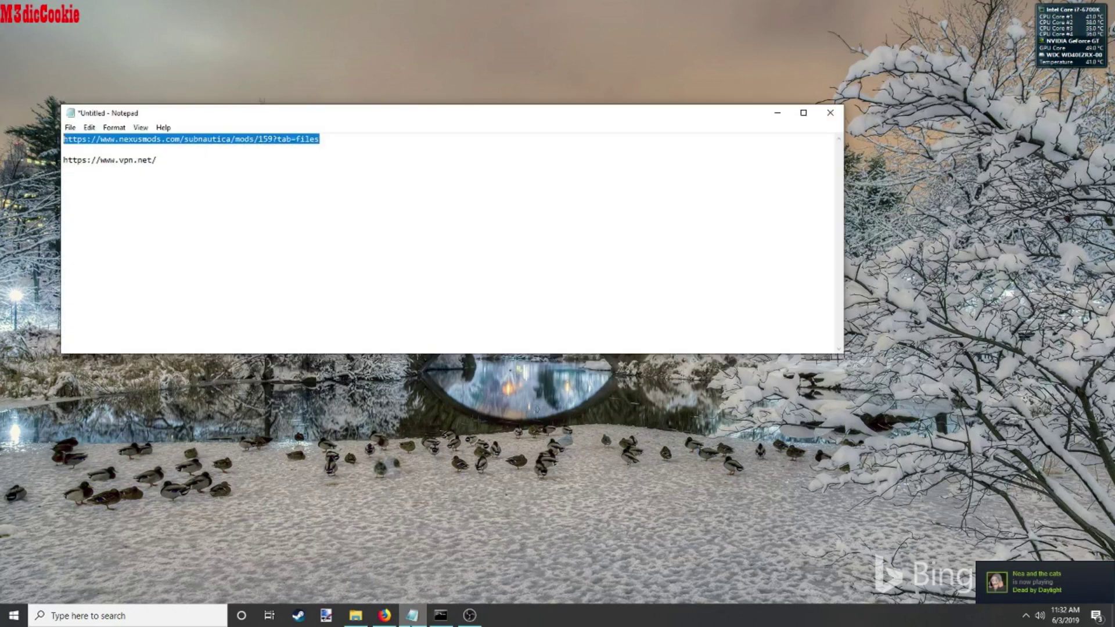
right_click(285, 133)
left_click(311, 173)
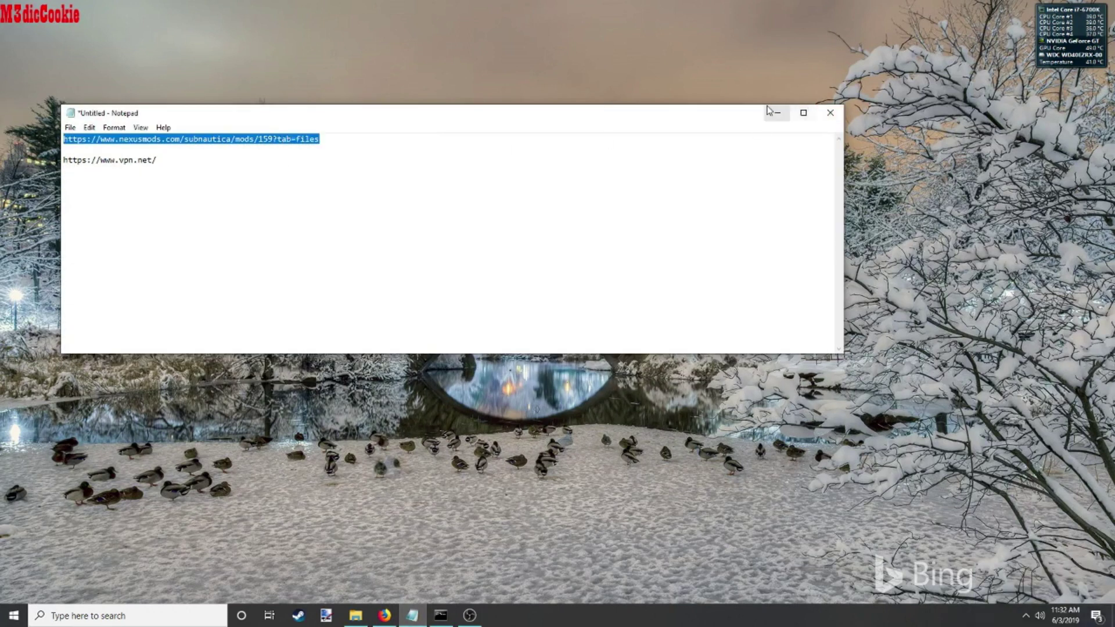
left_click(777, 113)
left_click(470, 615)
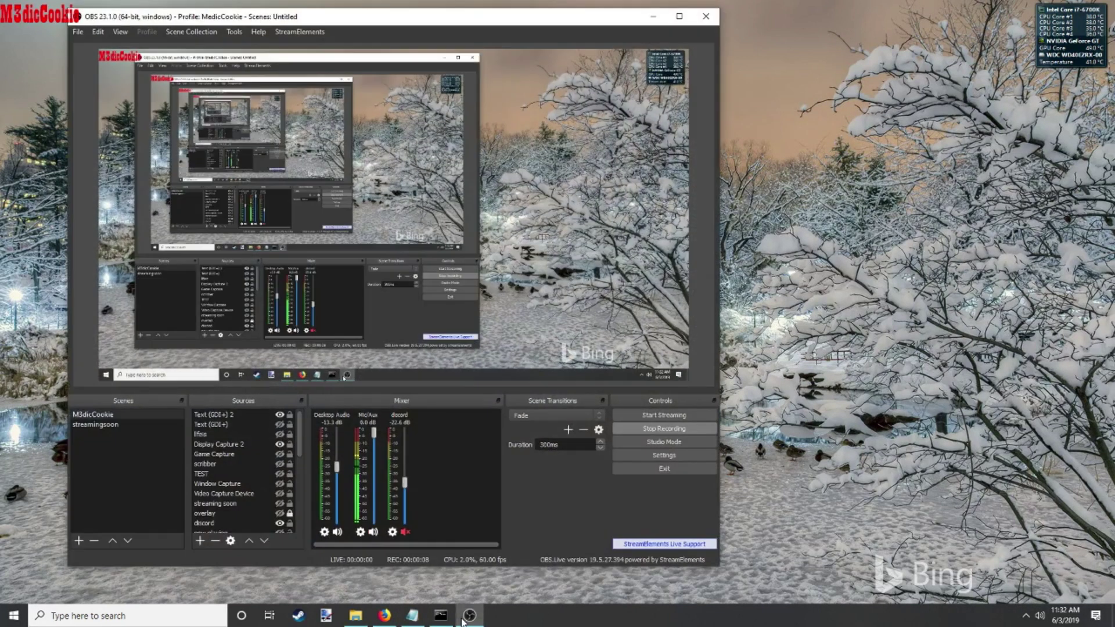
left_click(469, 615)
Step: Paste the copied Nexus Mods link into Firefox's address bar and load it
left_click(385, 616)
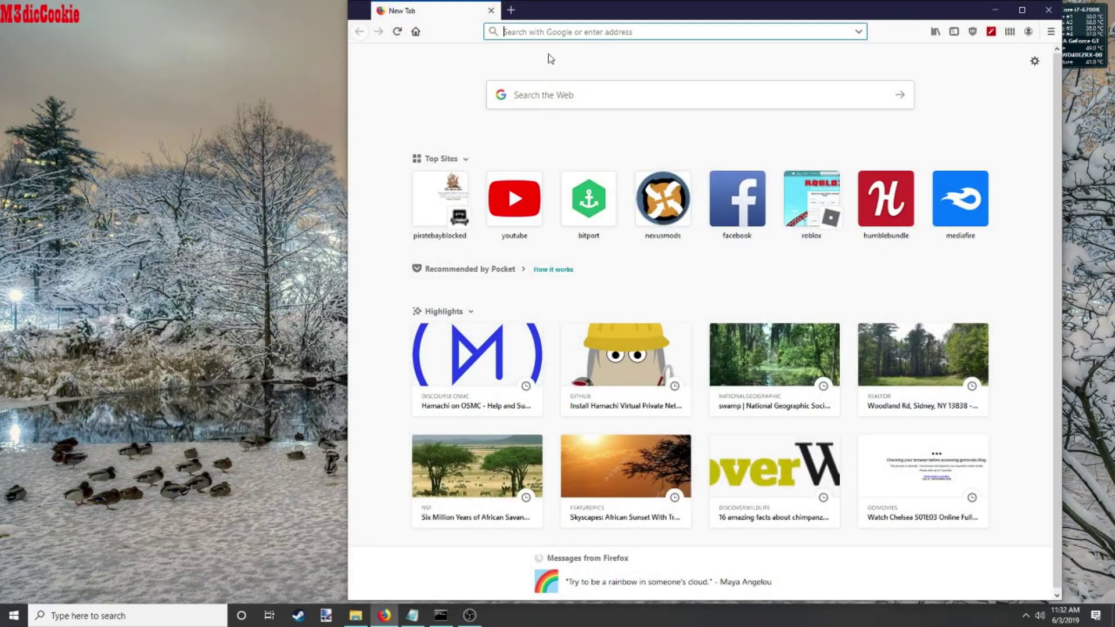
right_click(546, 31)
left_click(579, 95)
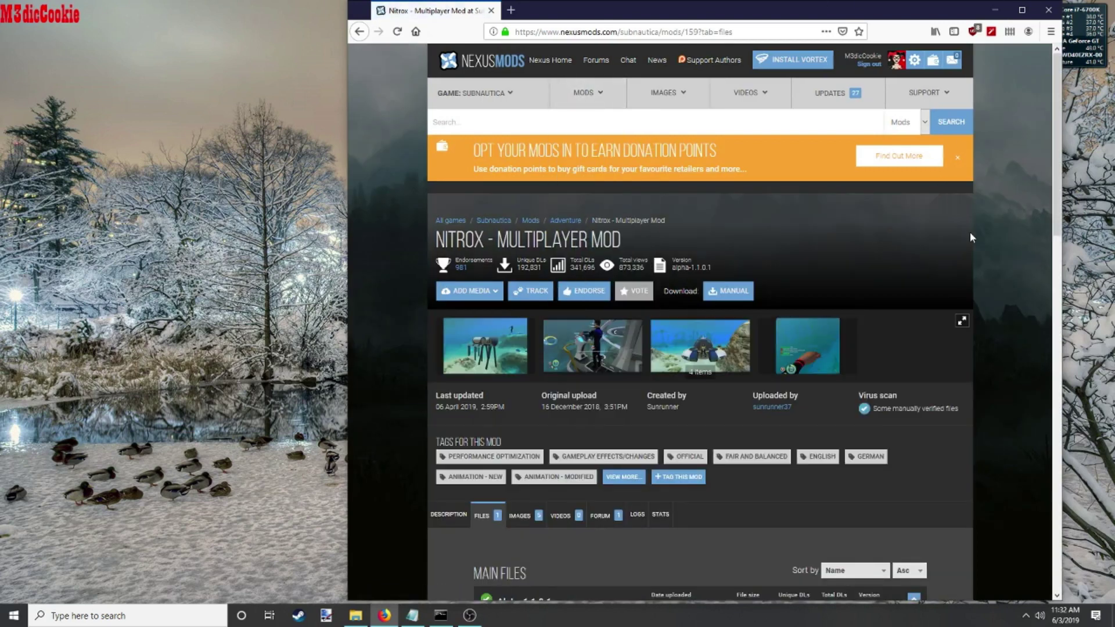
scroll(970, 232, "down", 5)
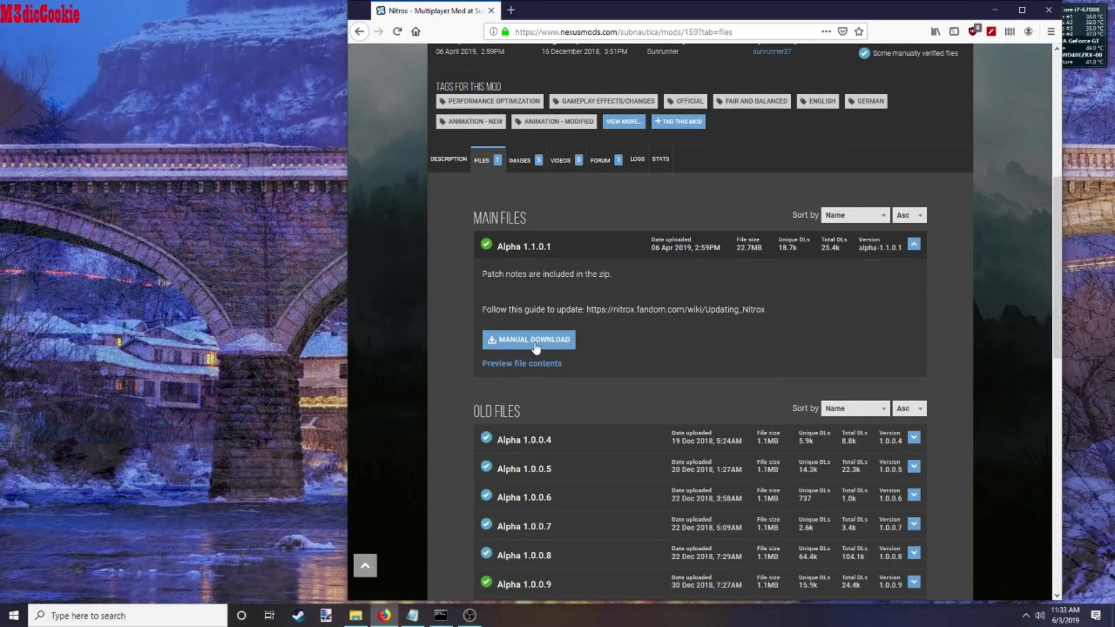
Step: Download the Nitrox Alpha 1.1.0.1 main file with WinRAR and open the finished zip
left_click(534, 347)
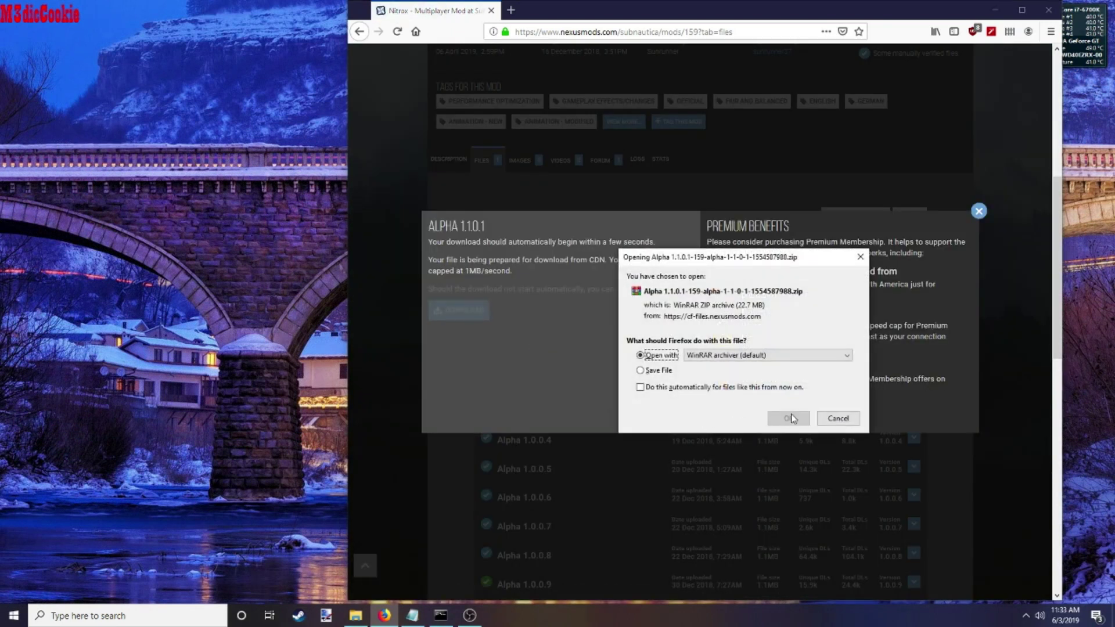
left_click(788, 418)
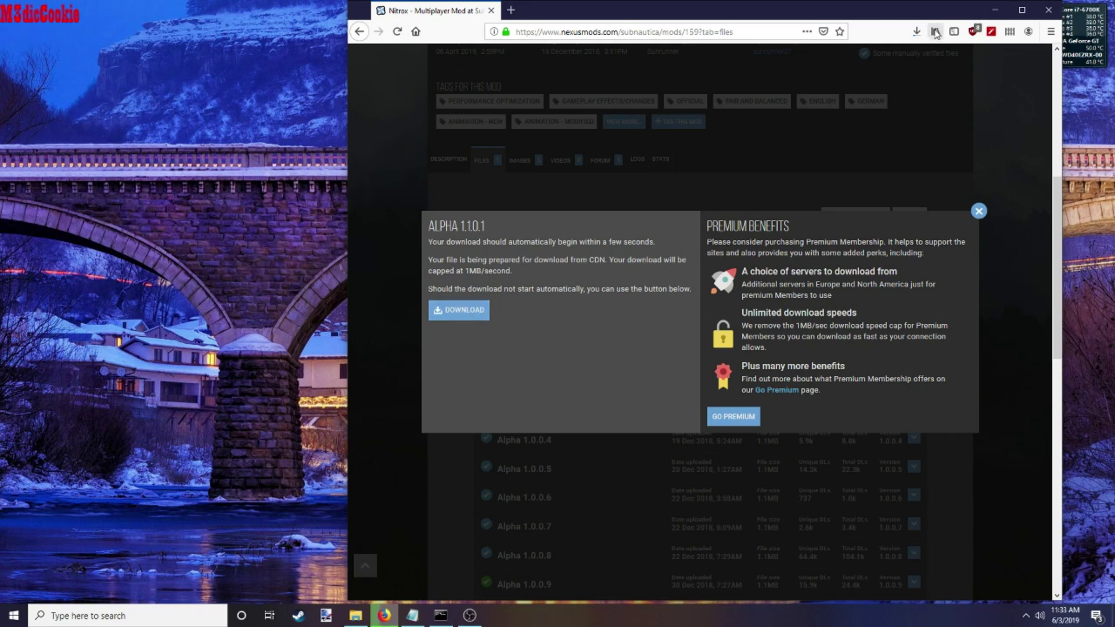
left_click(917, 32)
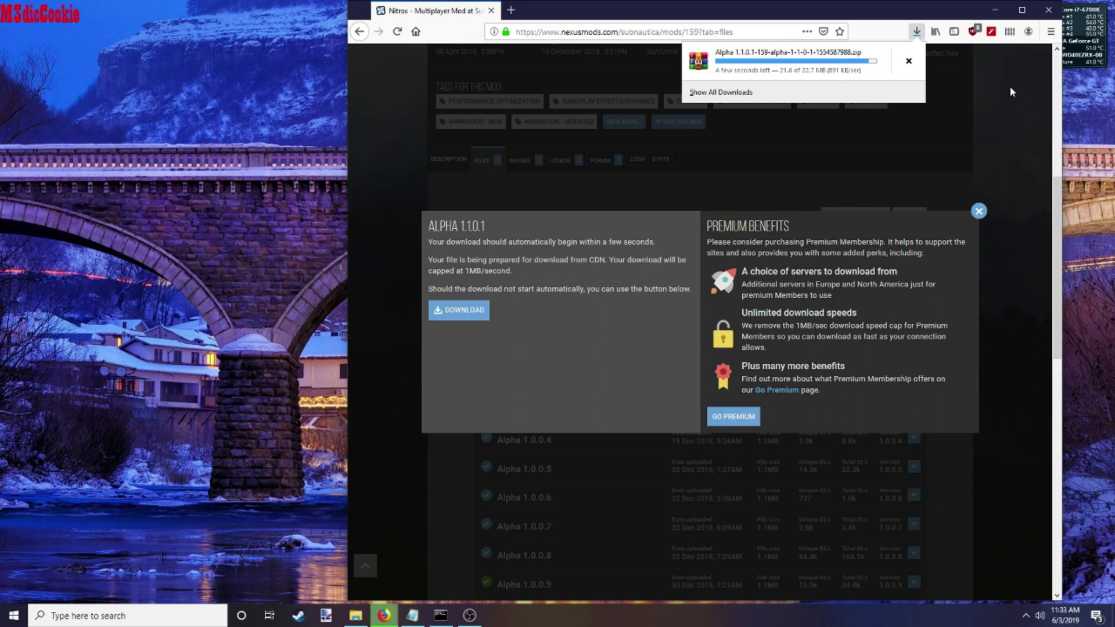
left_click(802, 88)
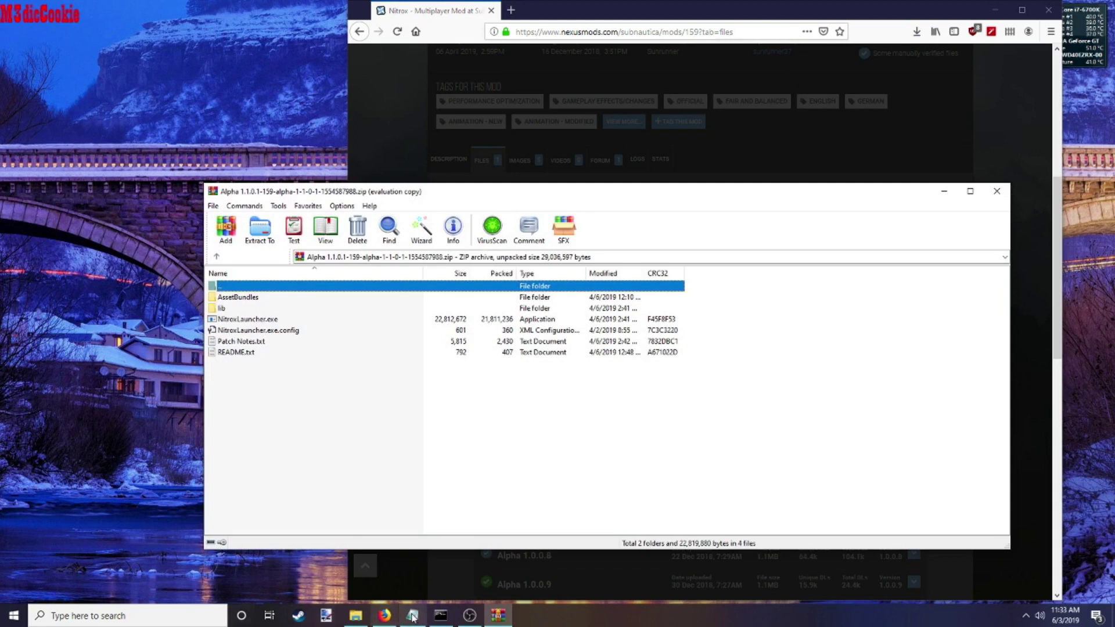
Step: Open a File Explorer window, move it, and close it again
left_click(355, 616)
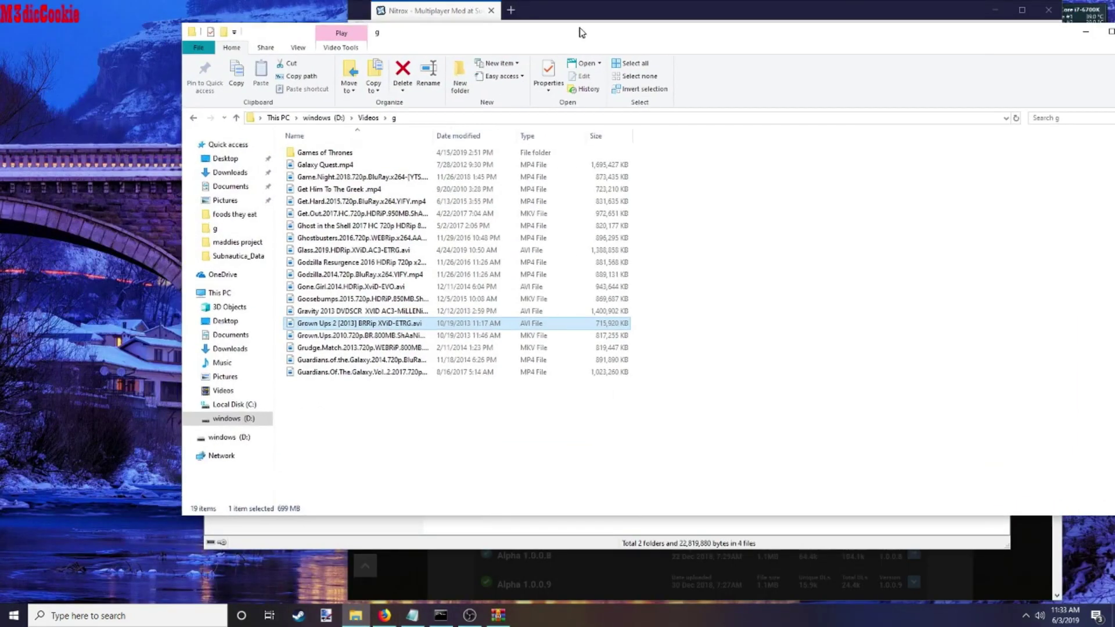
left_click_drag(580, 32, 601, 31)
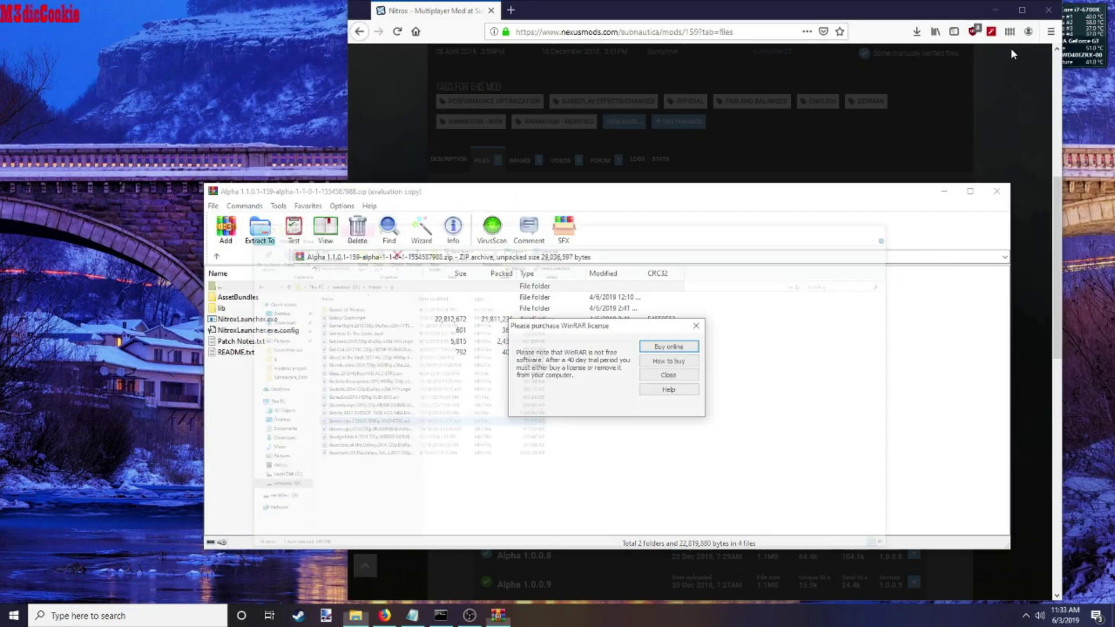
left_click(1091, 34)
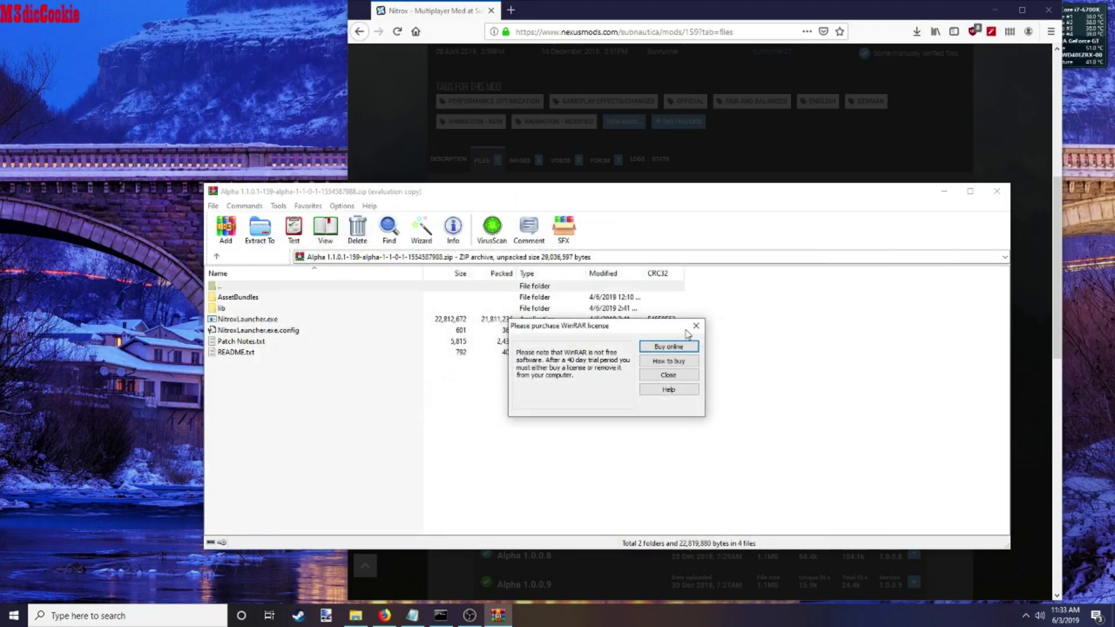
Step: Dismiss the licence reminder, extract the archive to Desktop\mult, and close WinRAR
left_click(697, 326)
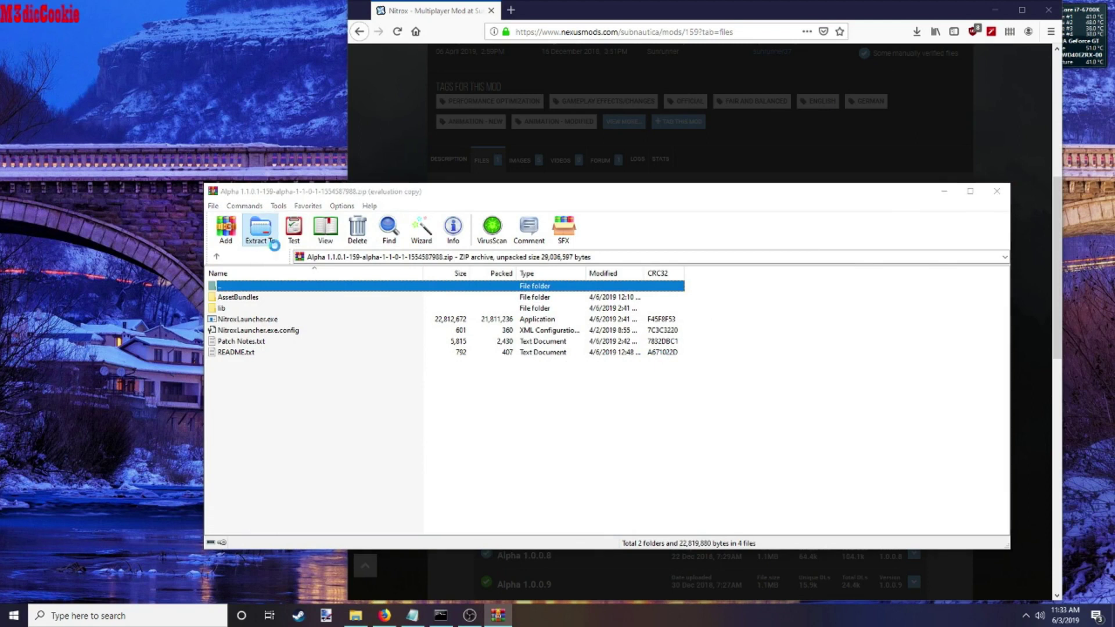
left_click(260, 230)
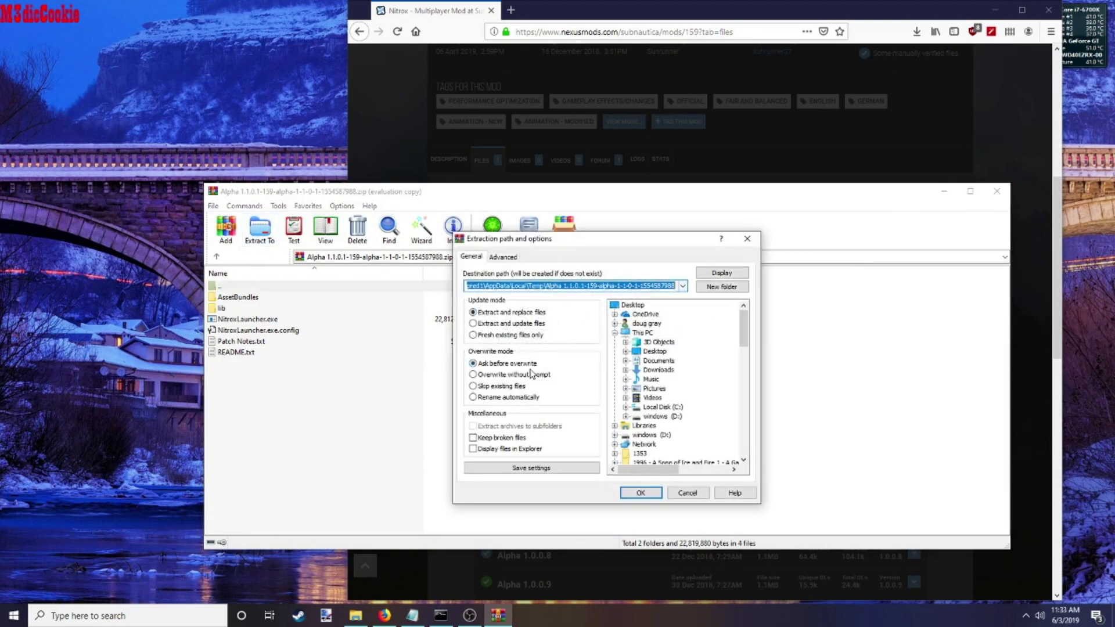
left_click(647, 314)
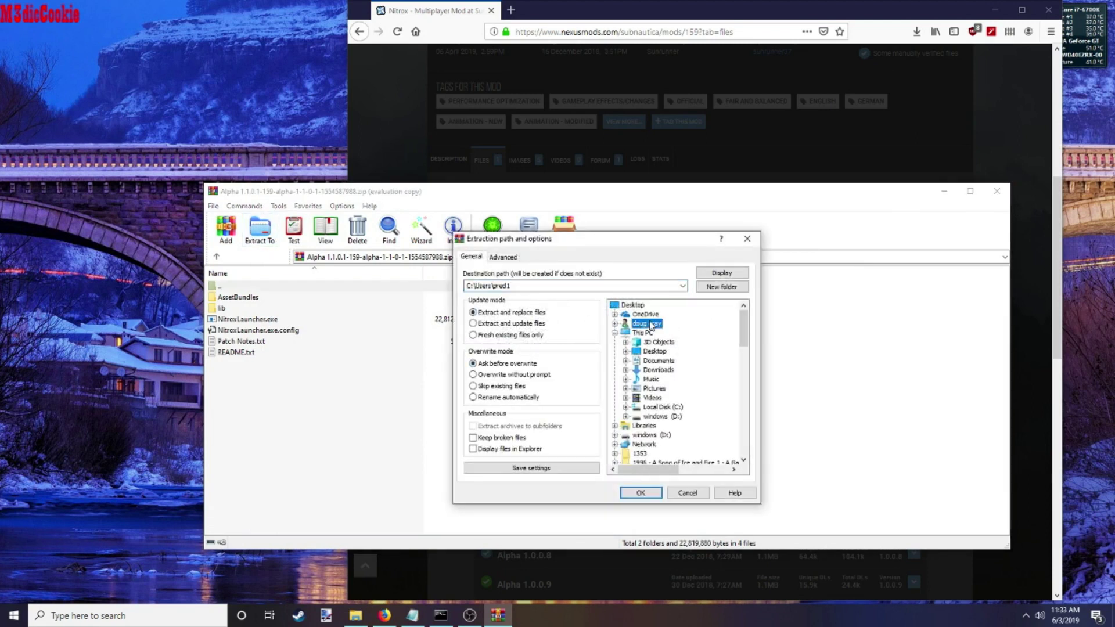
left_click(653, 354)
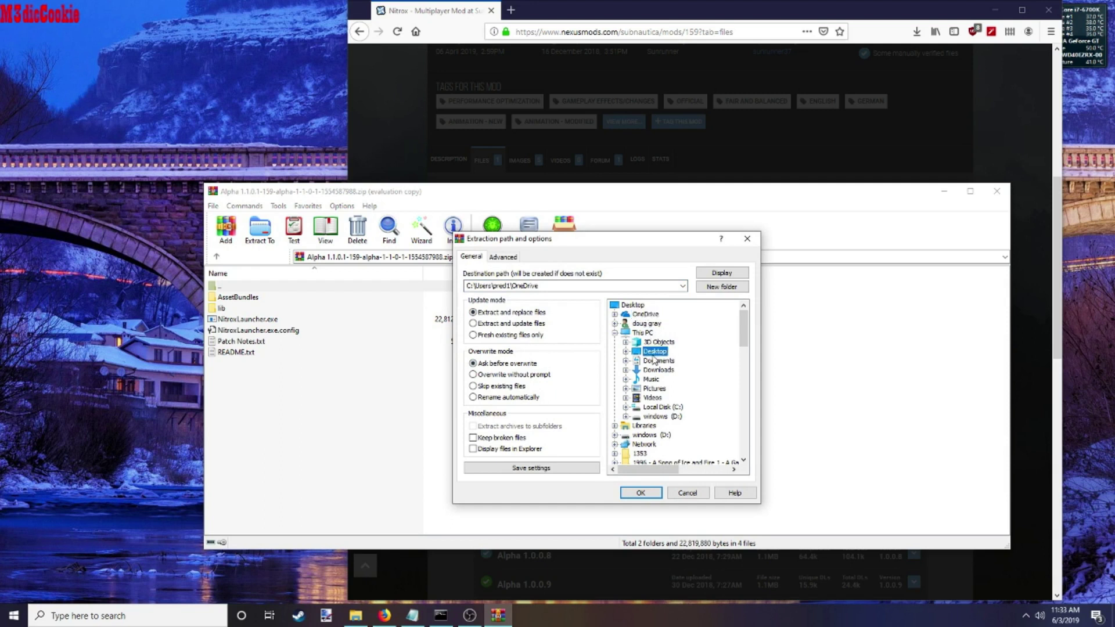
left_click_drag(492, 287, 568, 285)
left_click(568, 285)
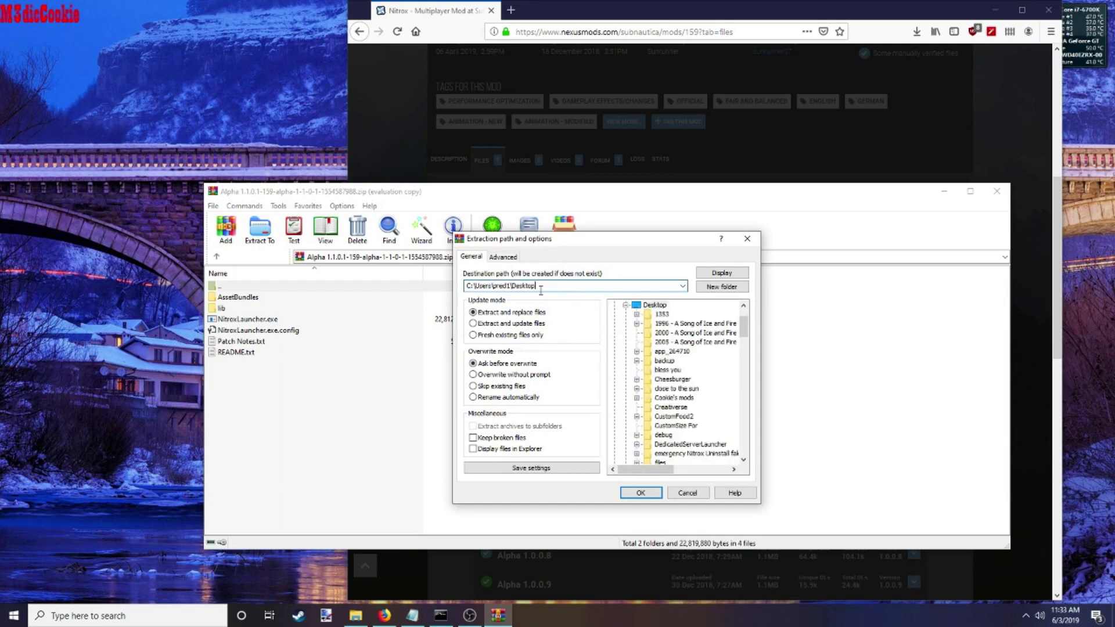
type("\\")
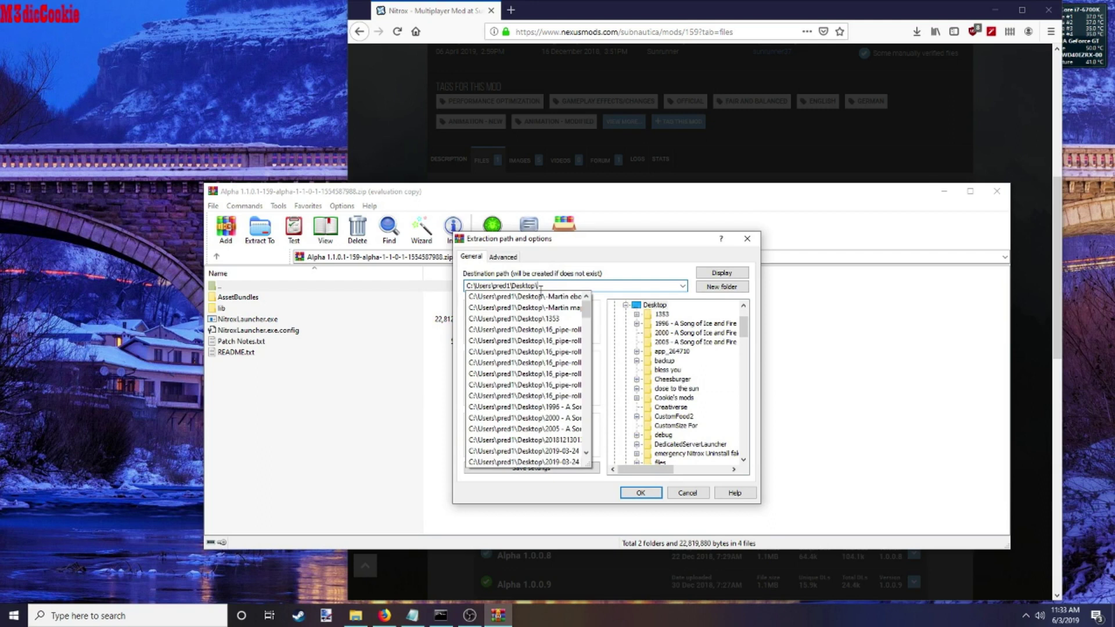
type("mult")
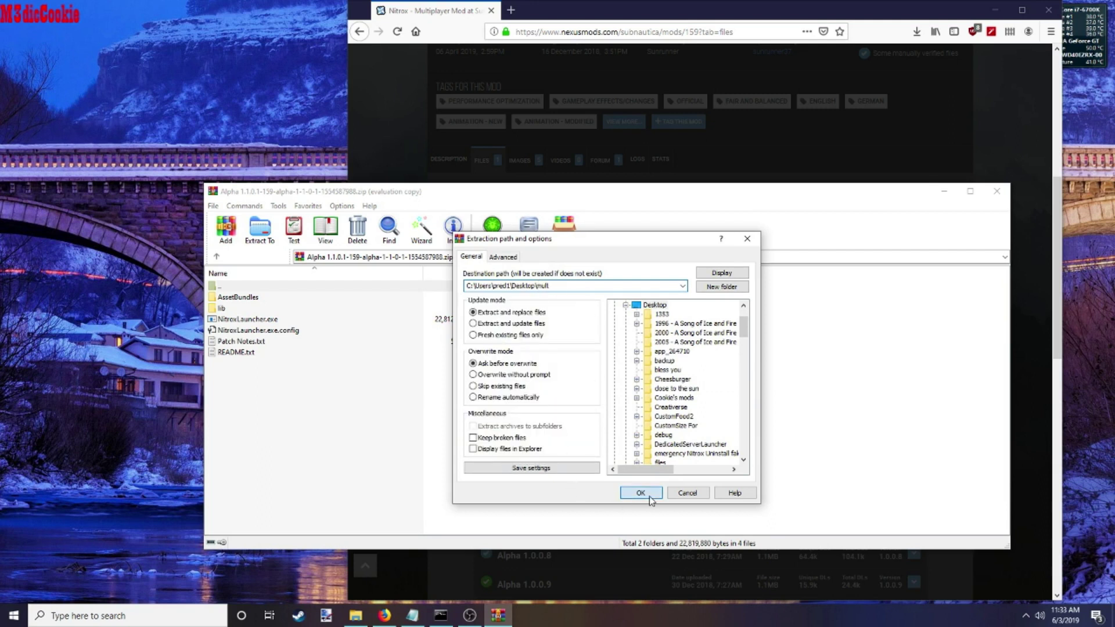
left_click(628, 493)
left_click(997, 191)
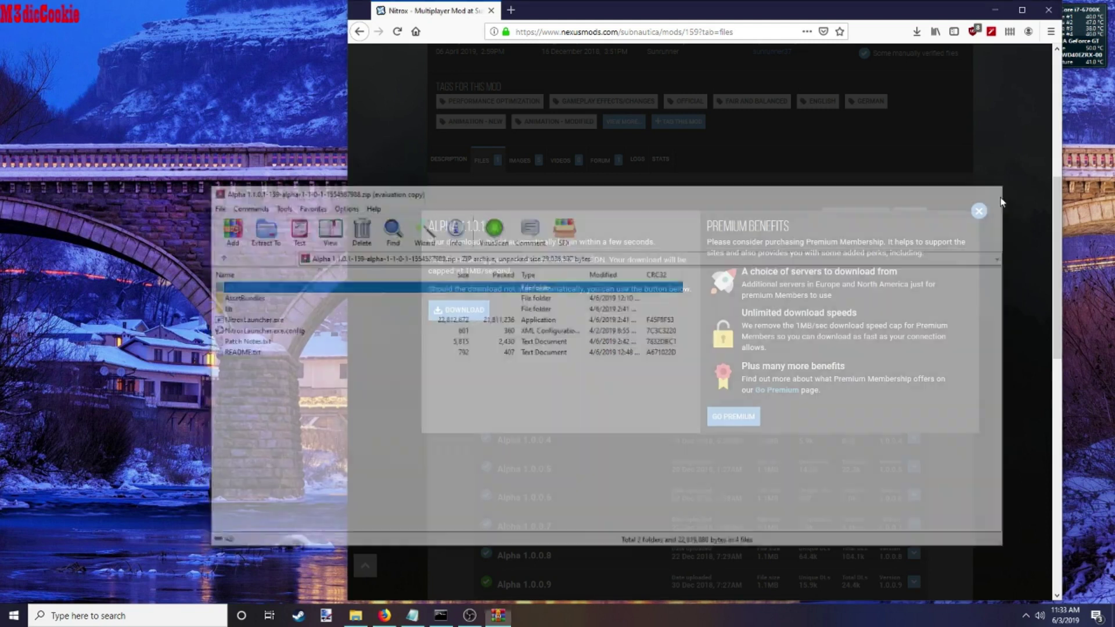
Step: Close the Nexus Mods download popup and open the Desktop mult folder in File Explorer
left_click(1013, 208)
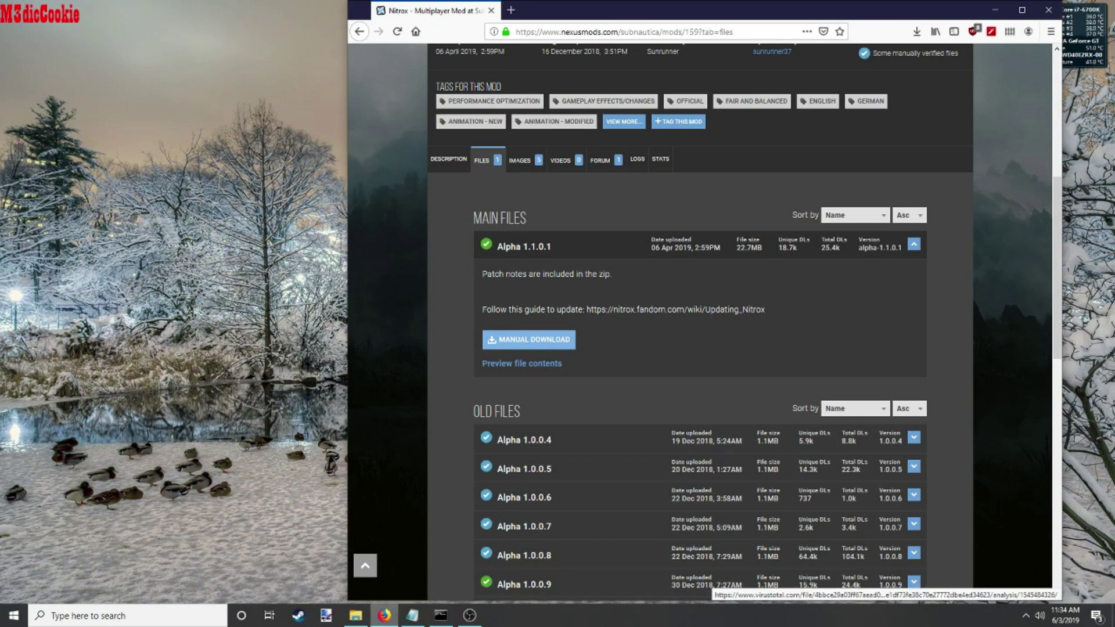
left_click(356, 615)
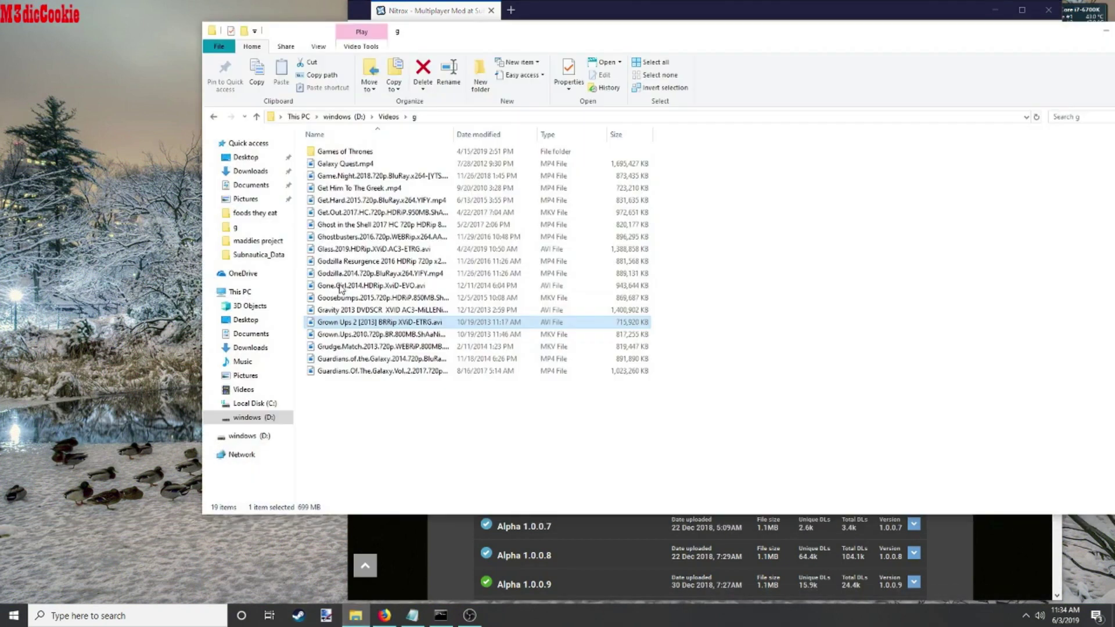
left_click(250, 171)
left_click(246, 157)
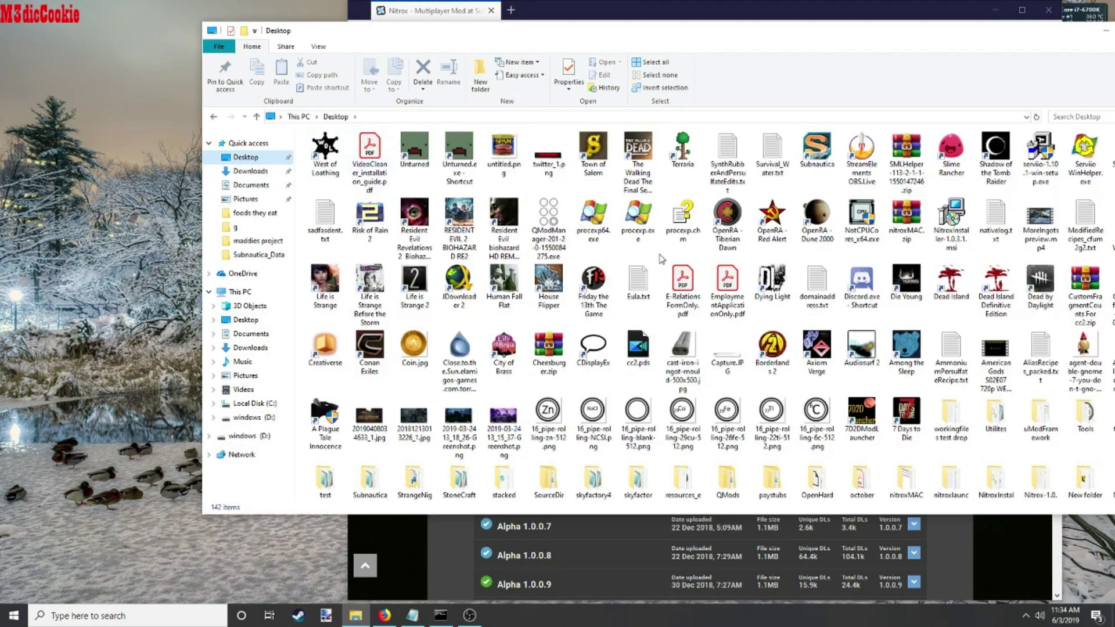
scroll(773, 349, "down", 3)
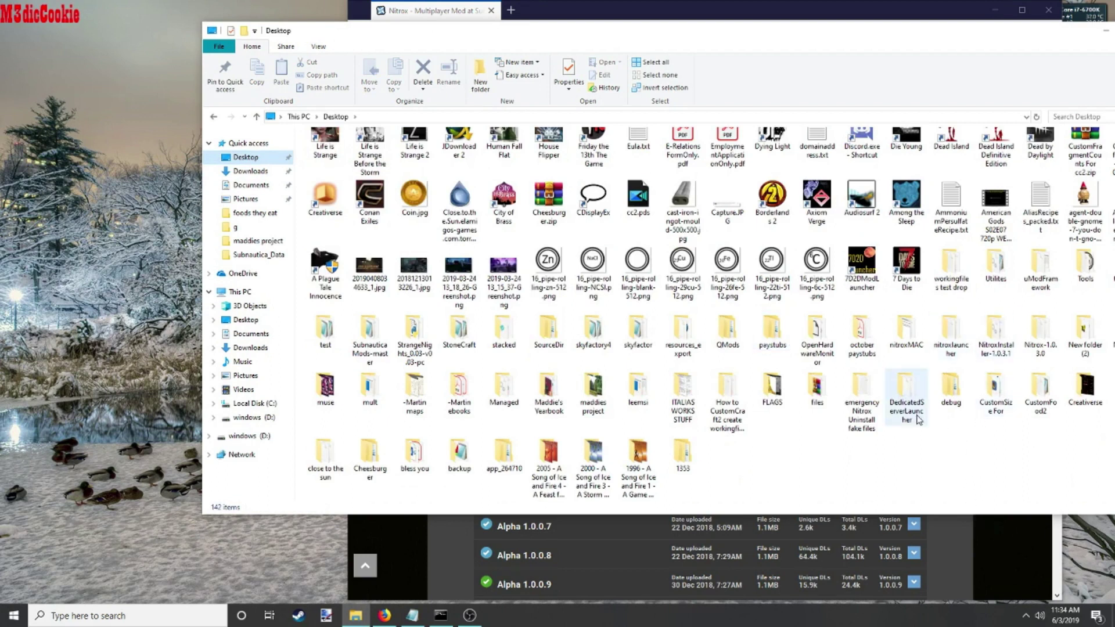
double_click(370, 393)
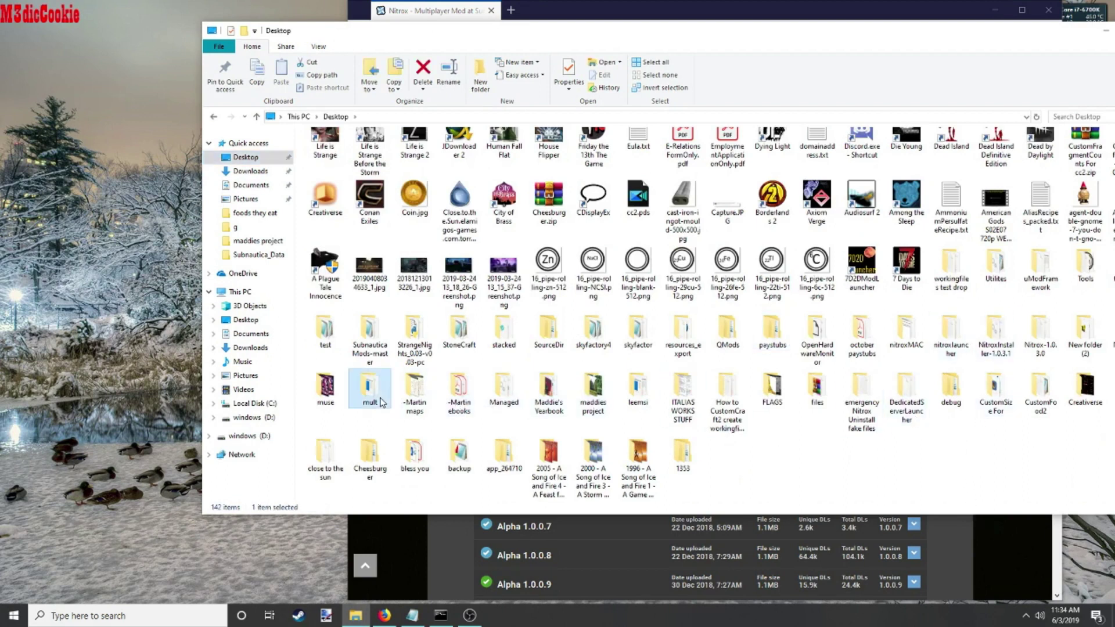
Step: Run NitroxLauncher.exe, view its SERVER page, close it, and move the folder window aside
left_click(349, 180)
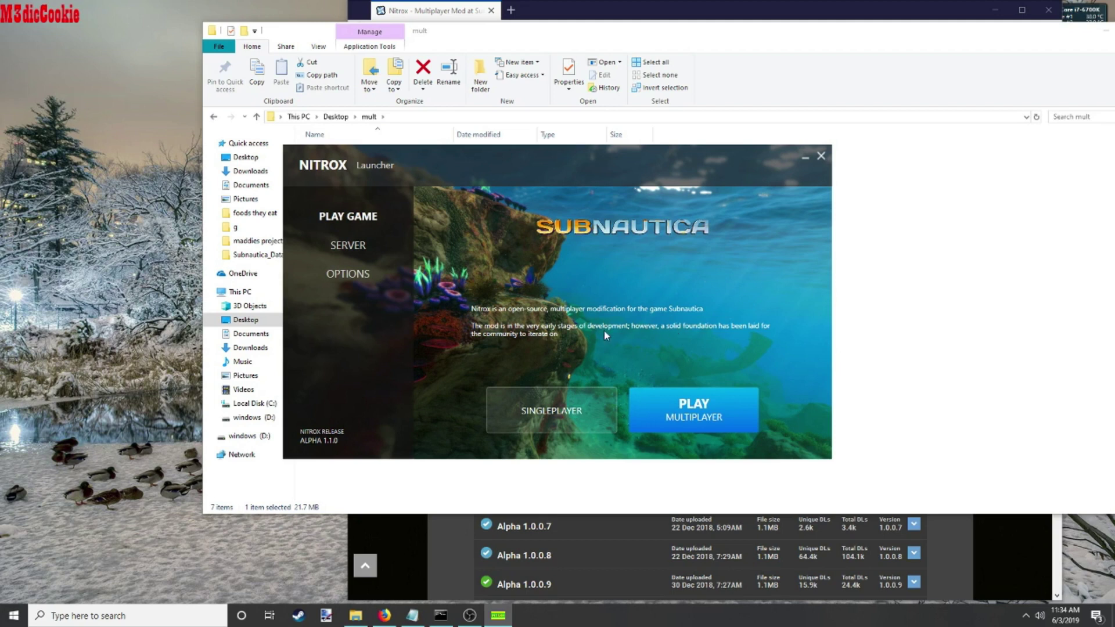
left_click(351, 252)
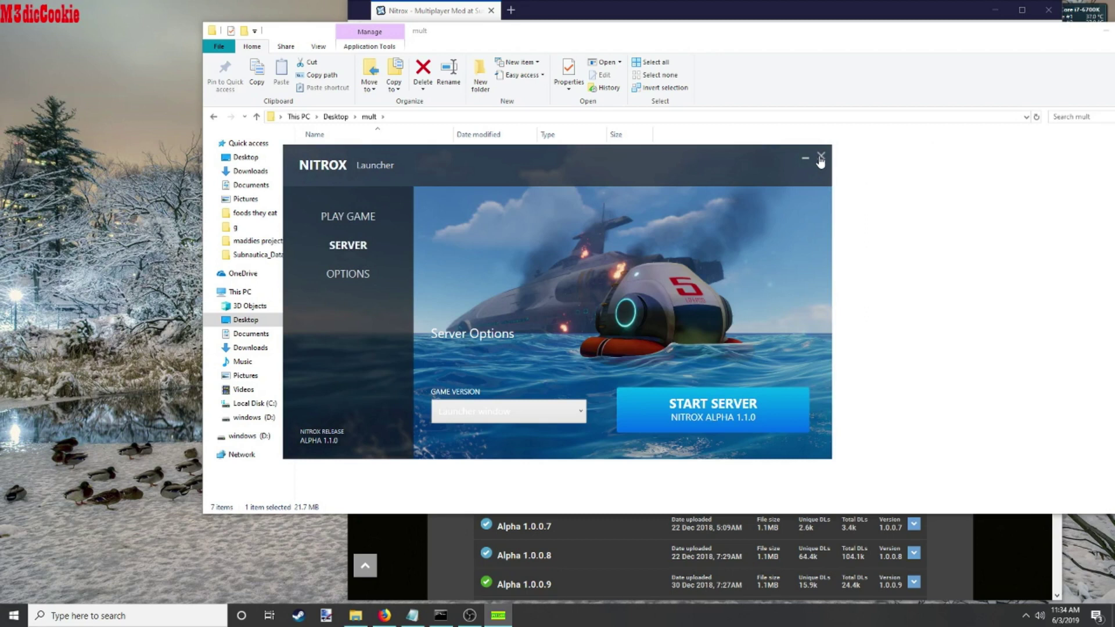
left_click(1068, 48)
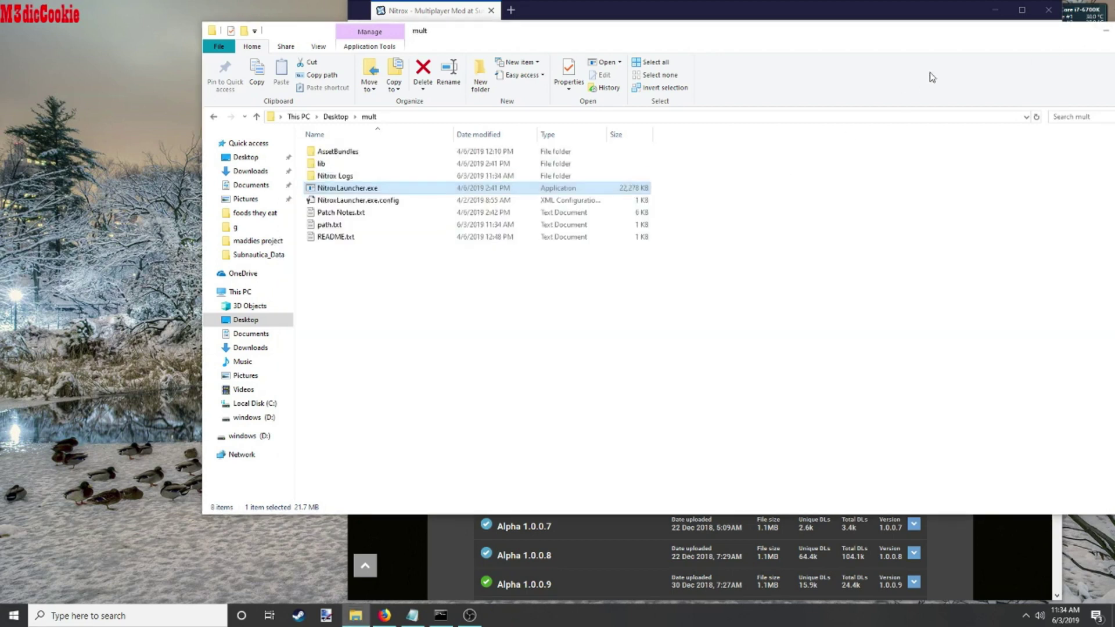
left_click_drag(1077, 27, 874, 61)
Step: Close the mult folder and copy the vpn.net address from Notepad
left_click(957, 64)
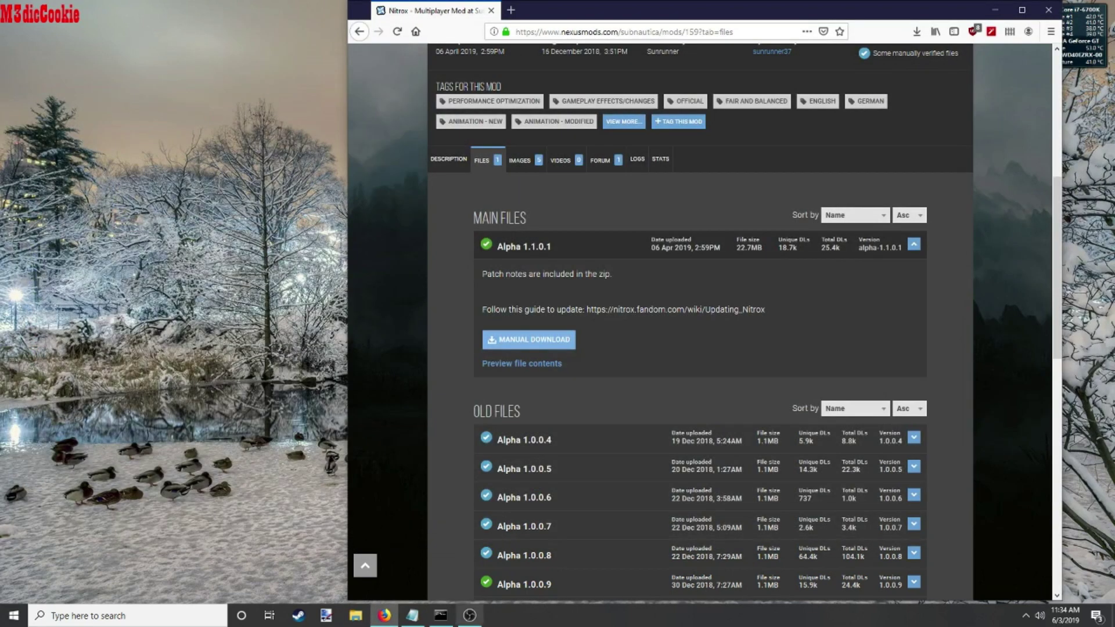
left_click(412, 615)
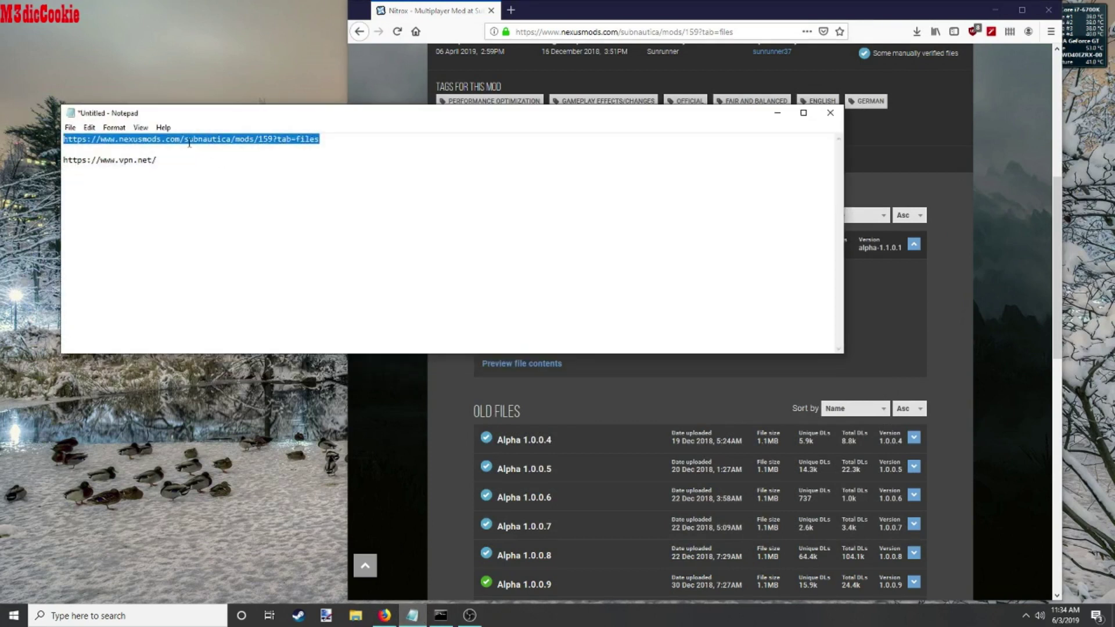
left_click_drag(158, 160, 62, 162)
right_click(62, 163)
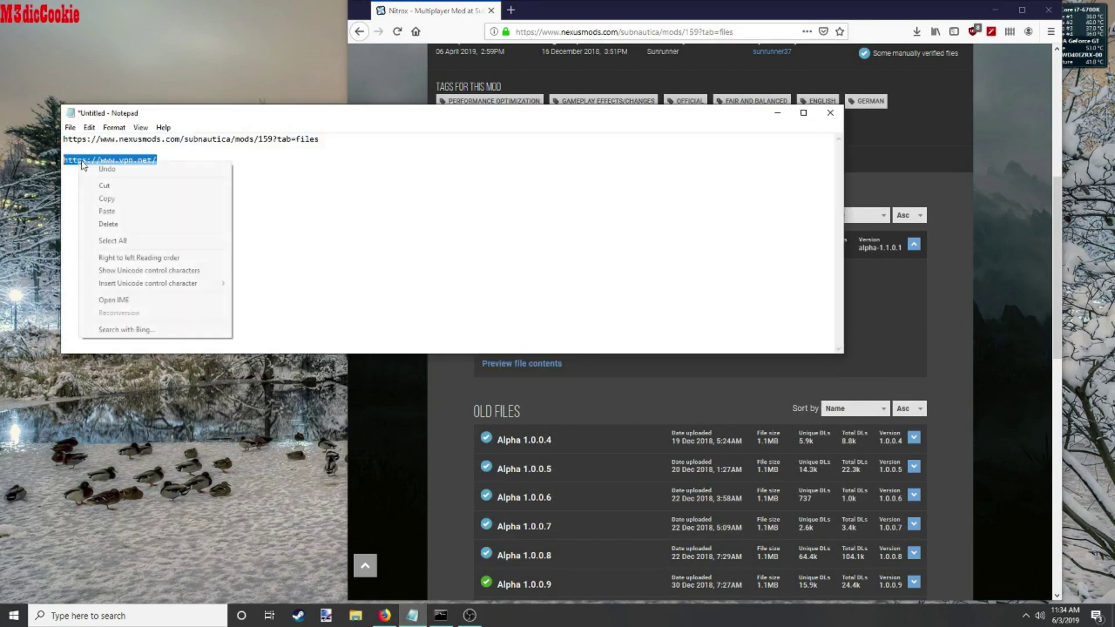
left_click(100, 200)
left_click(779, 114)
Step: Paste the vpn.net address into Firefox's address bar and load it
left_click(636, 31)
right_click(642, 33)
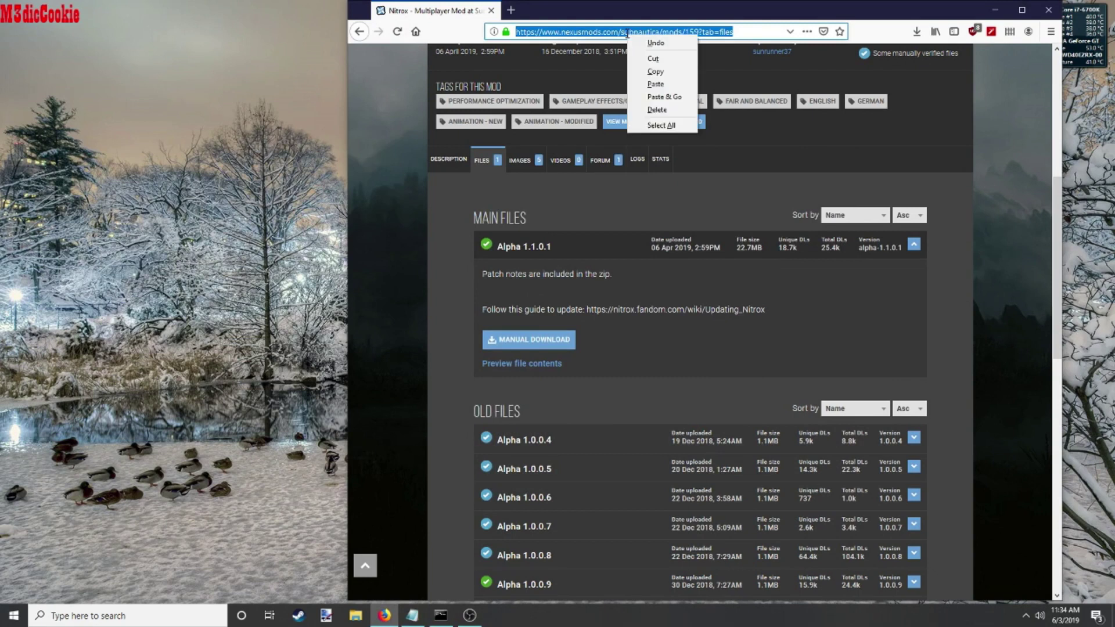
left_click(662, 96)
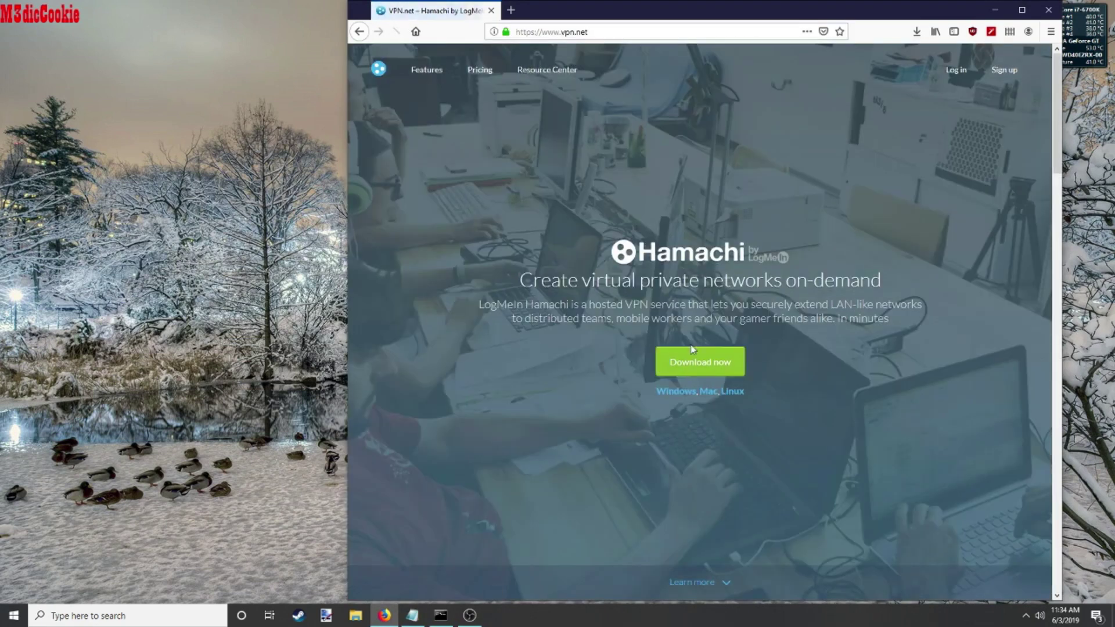
Step: Download the Hamachi installer and save hamachi.msi to the Desktop
left_click(697, 361)
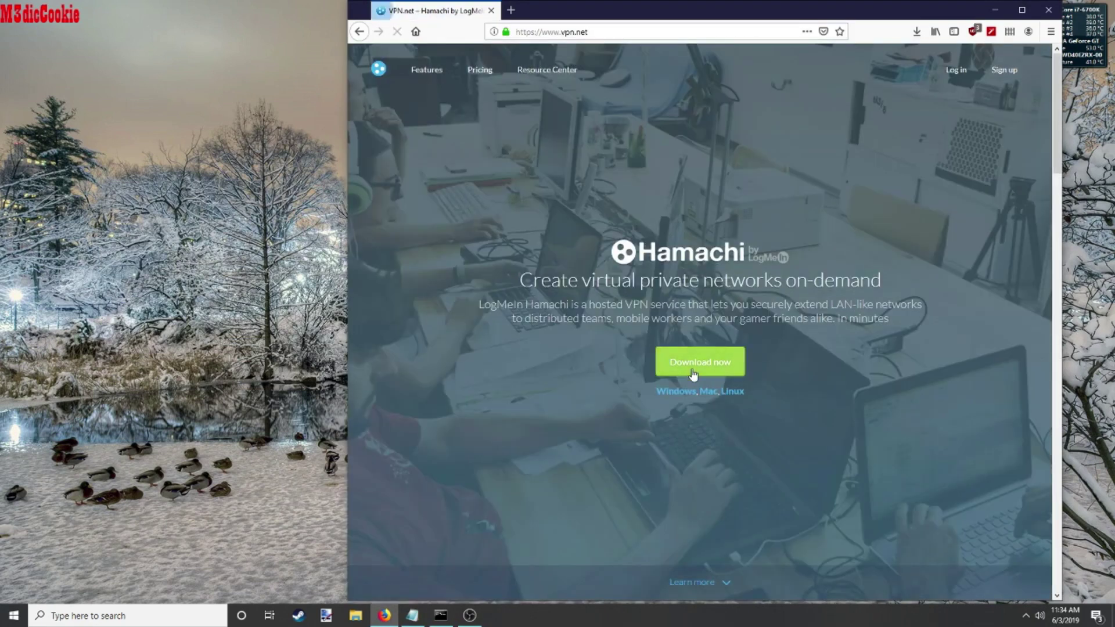
left_click(785, 347)
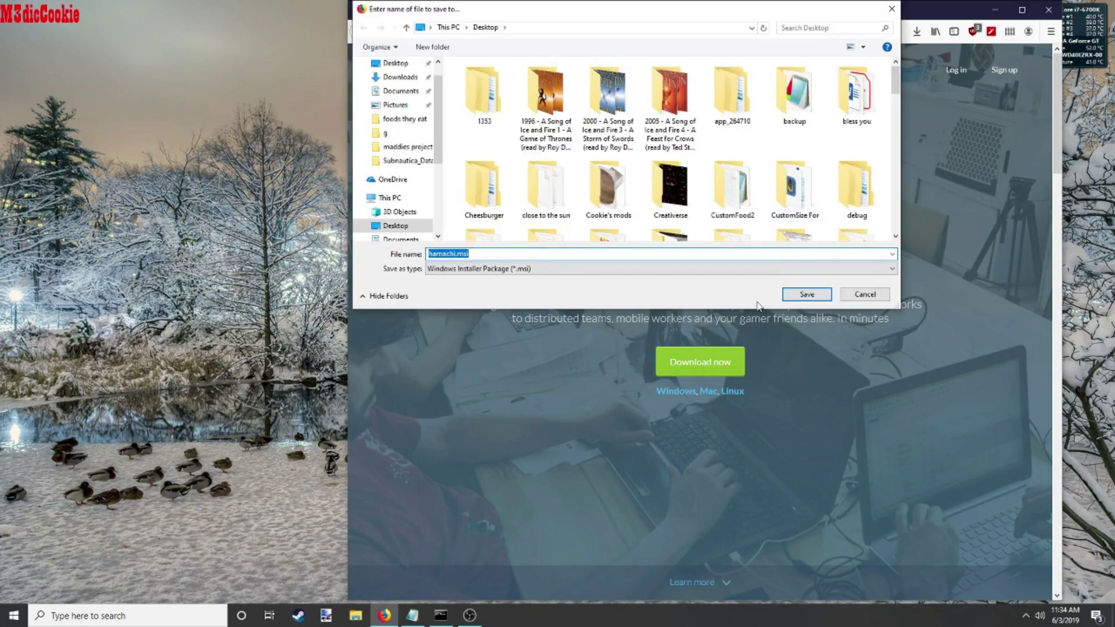
left_click(806, 298)
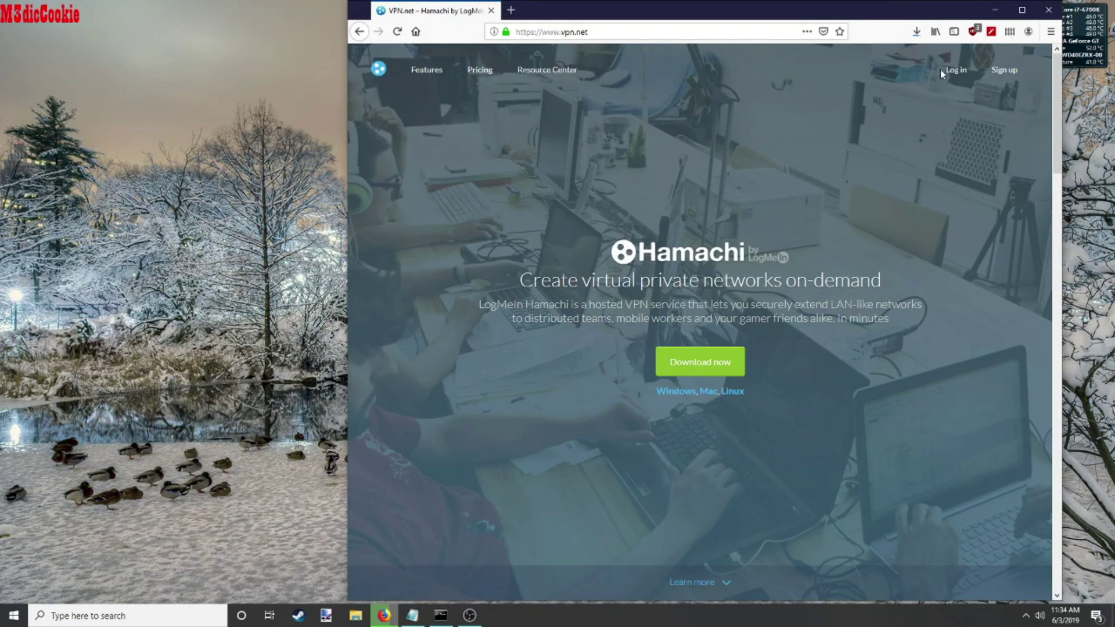
left_click(916, 32)
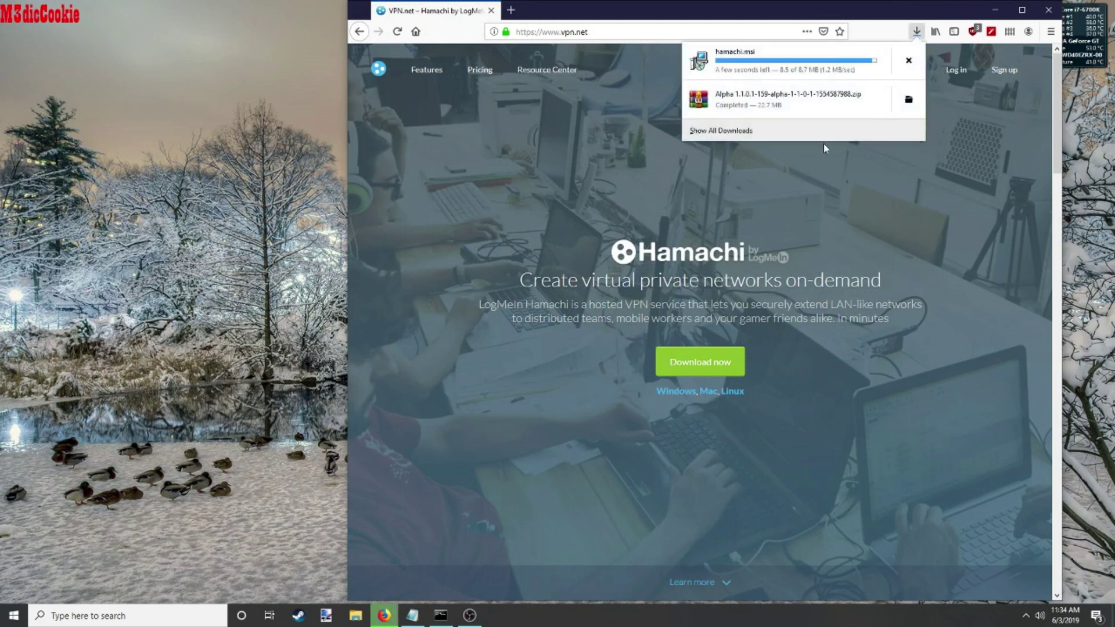
Step: Run hamachi.msi, accept the licence and default options, and finish setup launching Hamachi
left_click(775, 55)
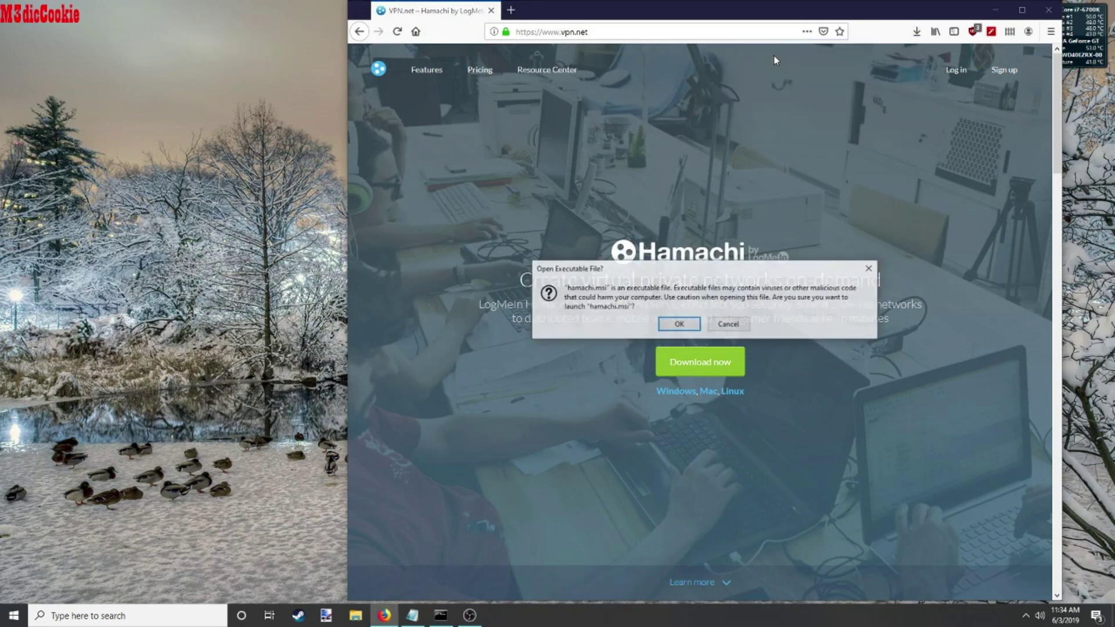
left_click(685, 327)
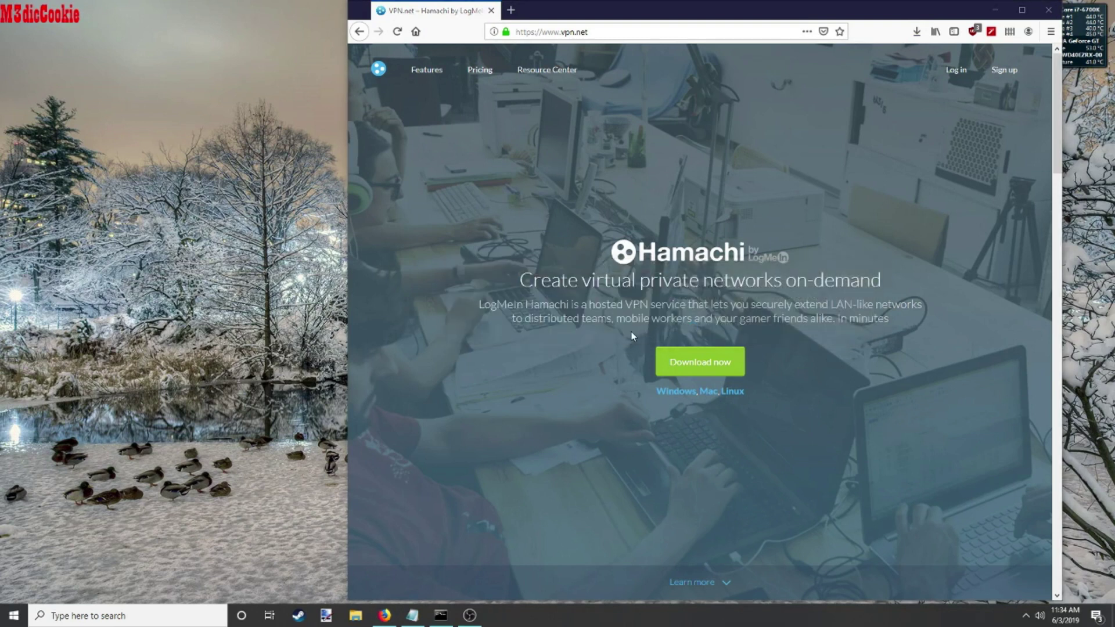
left_click(589, 395)
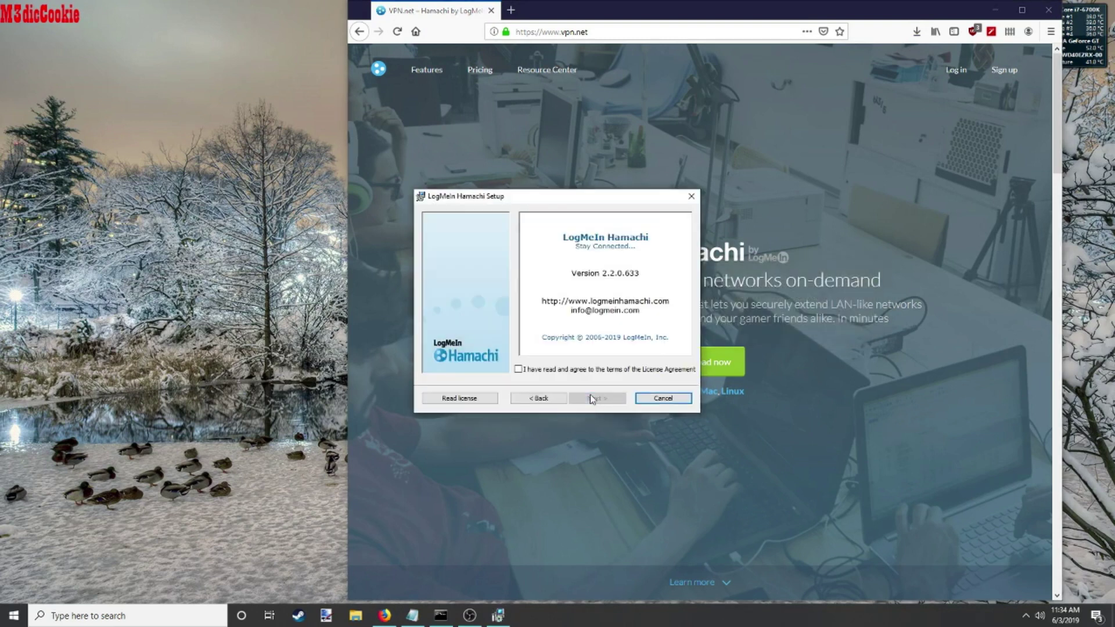
left_click(574, 370)
left_click(597, 399)
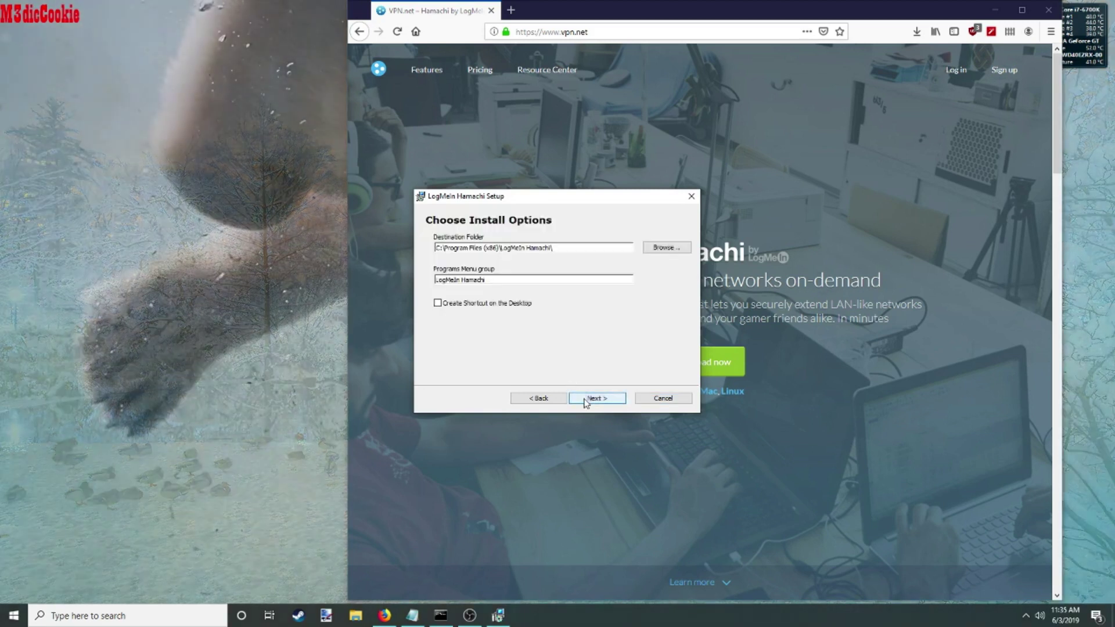
left_click(597, 399)
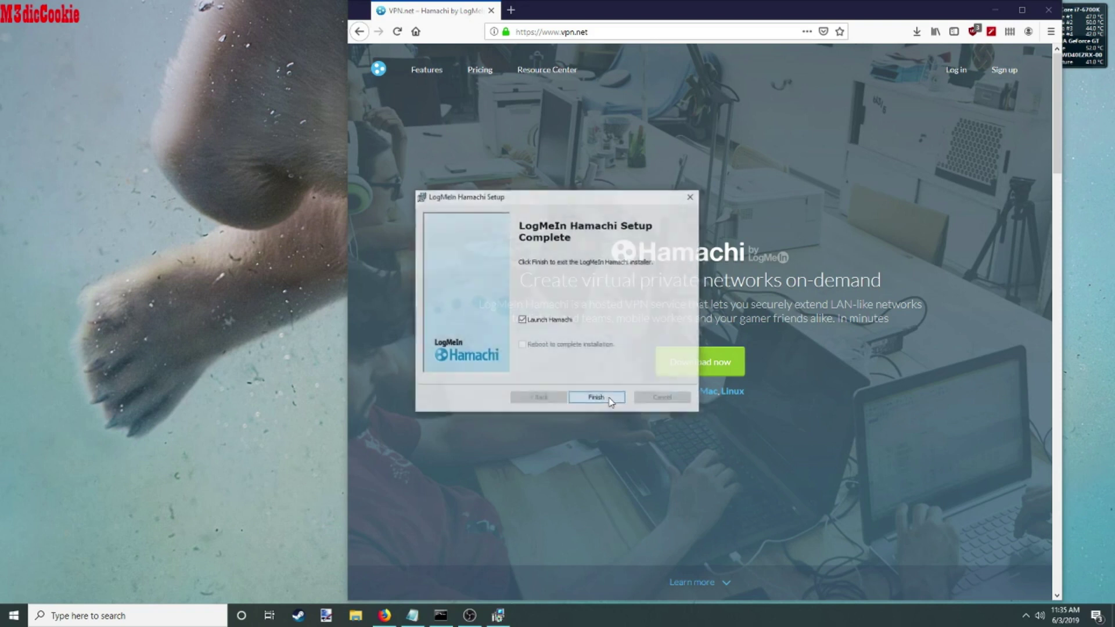
left_click(597, 398)
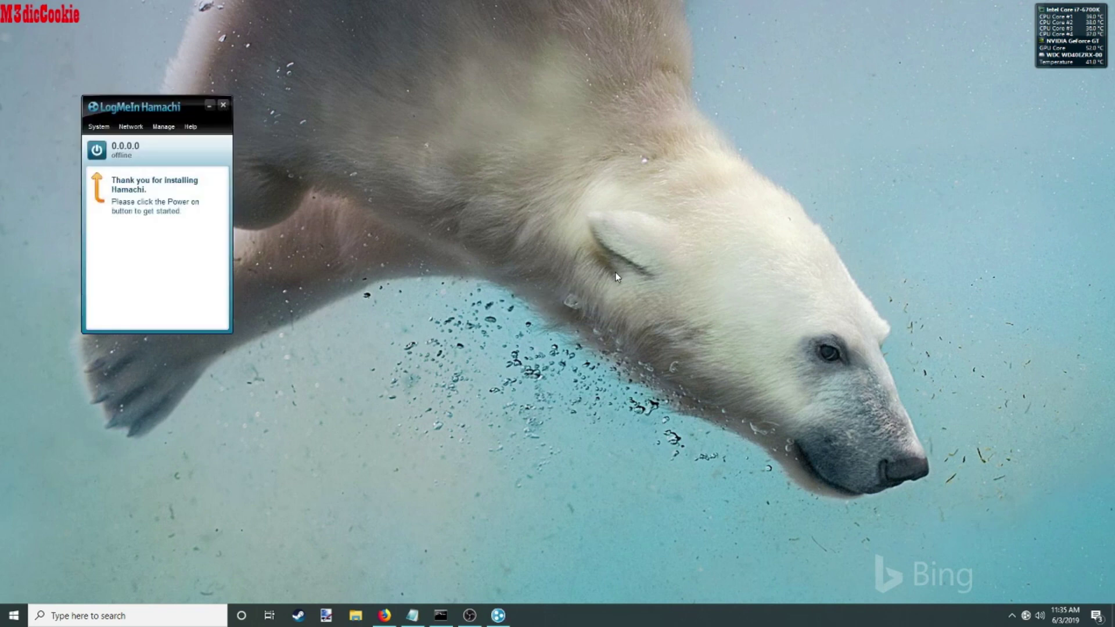
Step: Power on the Hamachi client so it comes online
left_click(96, 150)
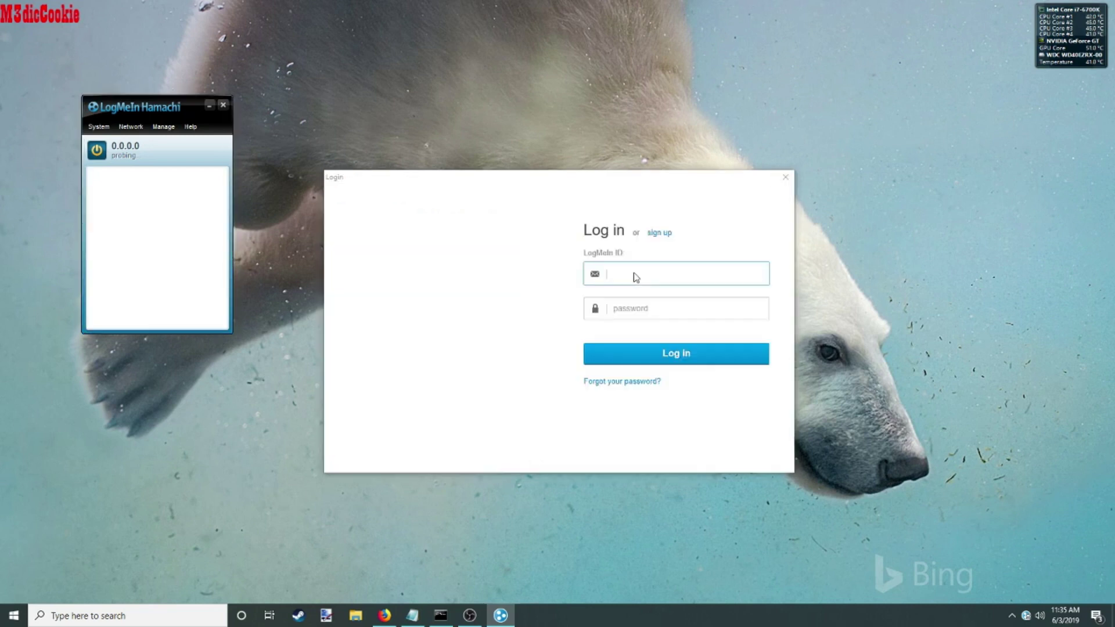
type("p")
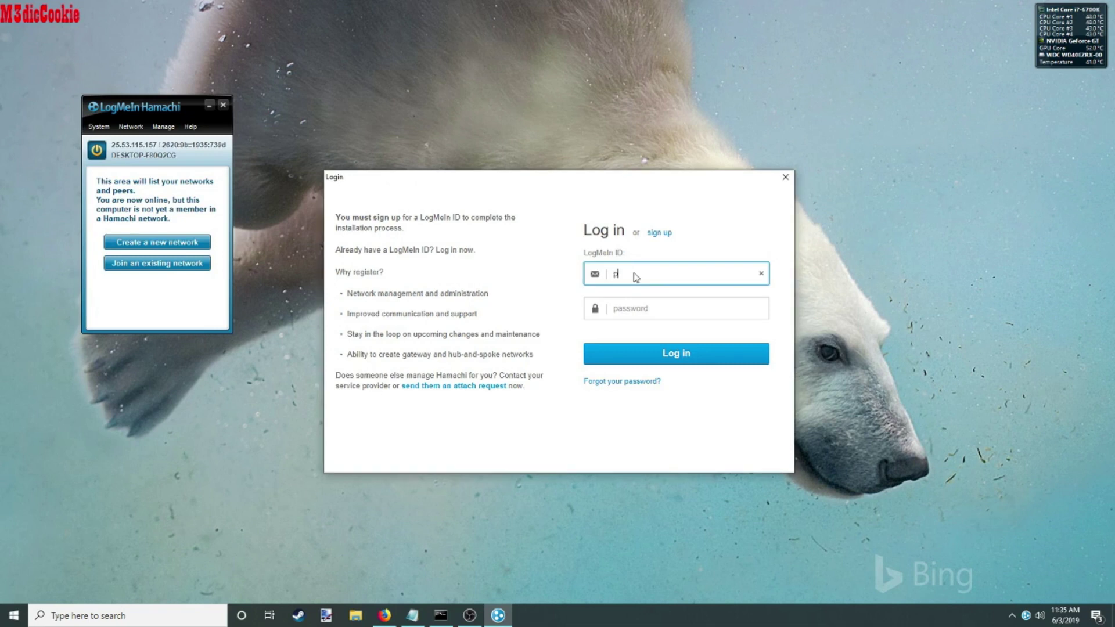
type("2")
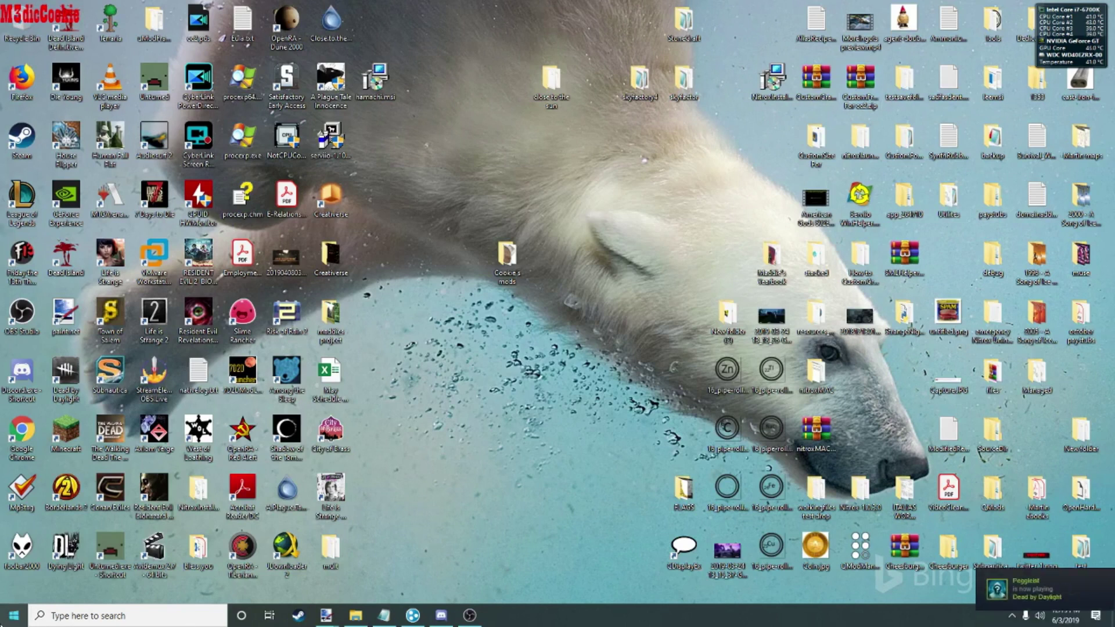
Step: Search the Start menu for firewall and open Windows Defender Firewall
left_click(14, 616)
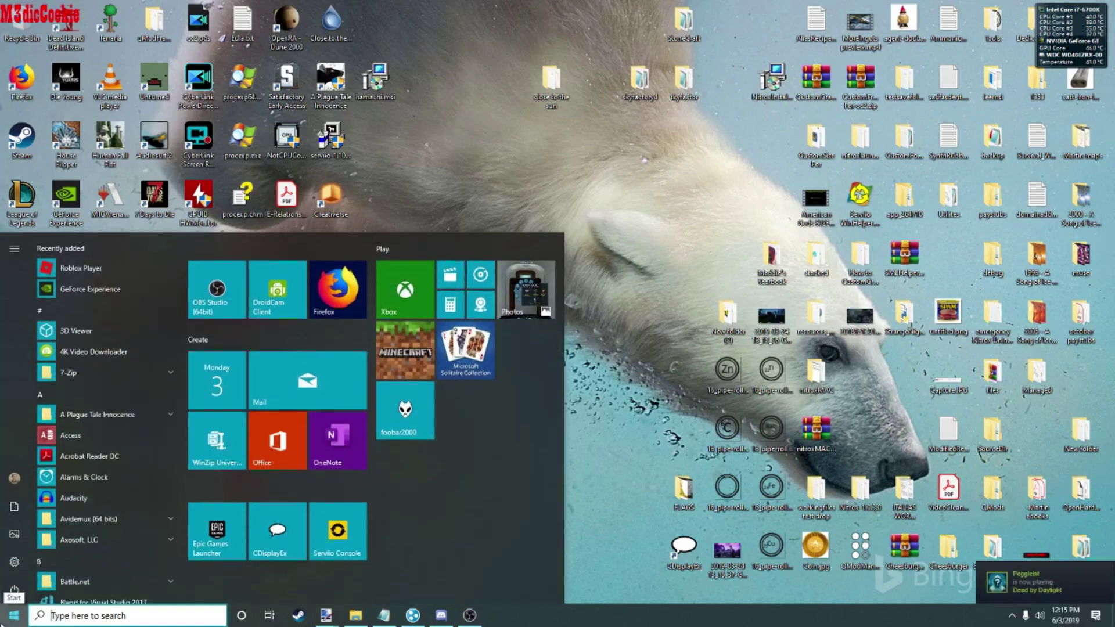
type("fi")
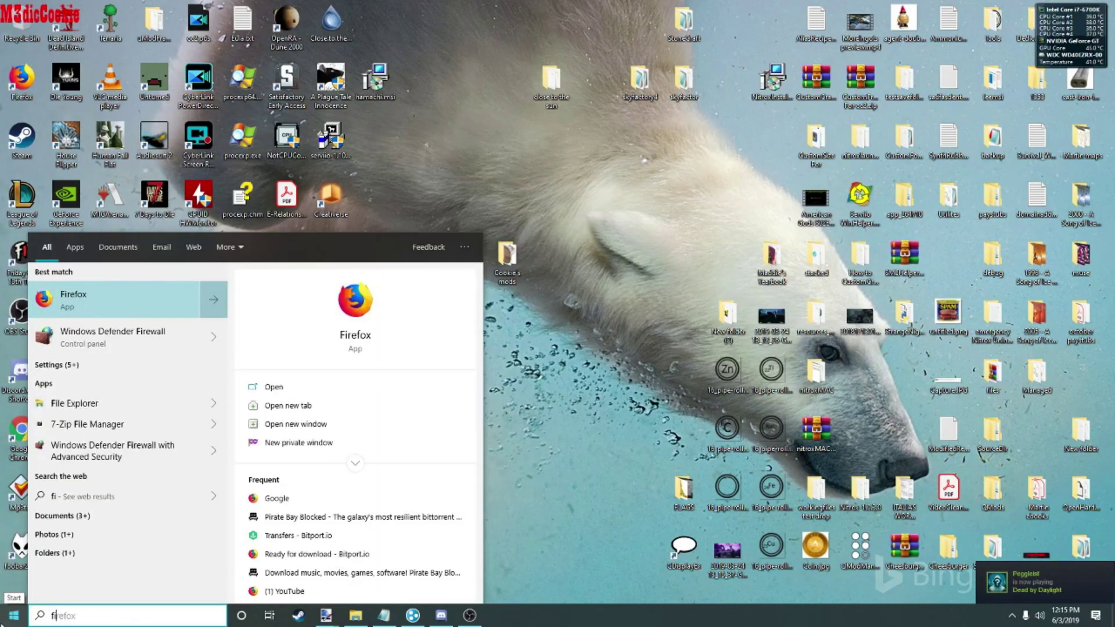
type("rwall")
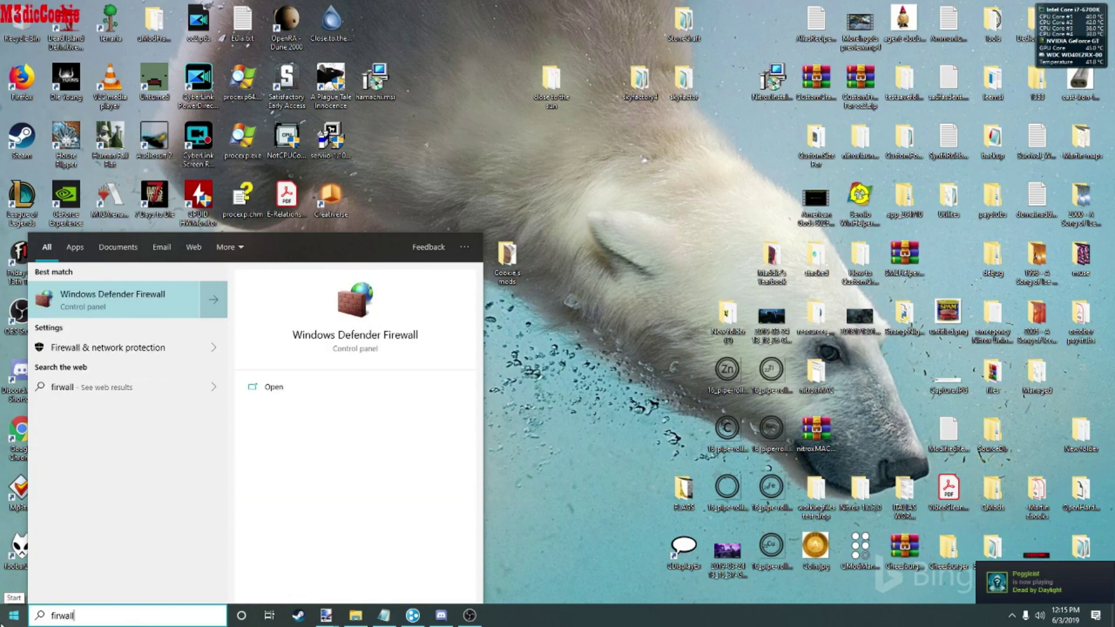
left_click(105, 298)
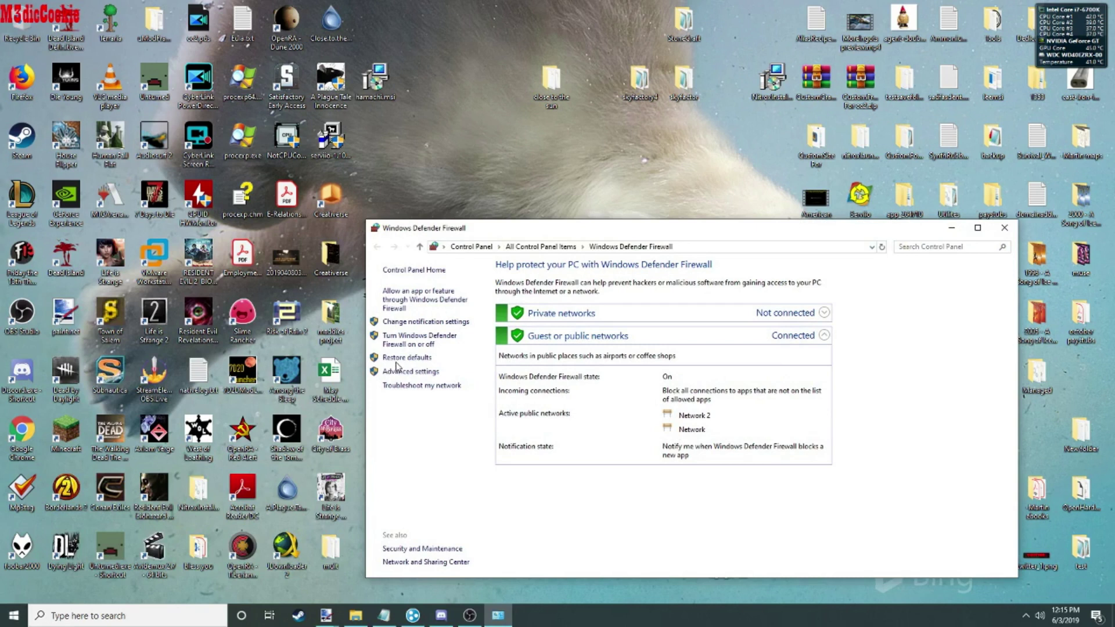
Step: Open the advanced firewall properties and unprotect Hamachi in the Domain profile
left_click(405, 371)
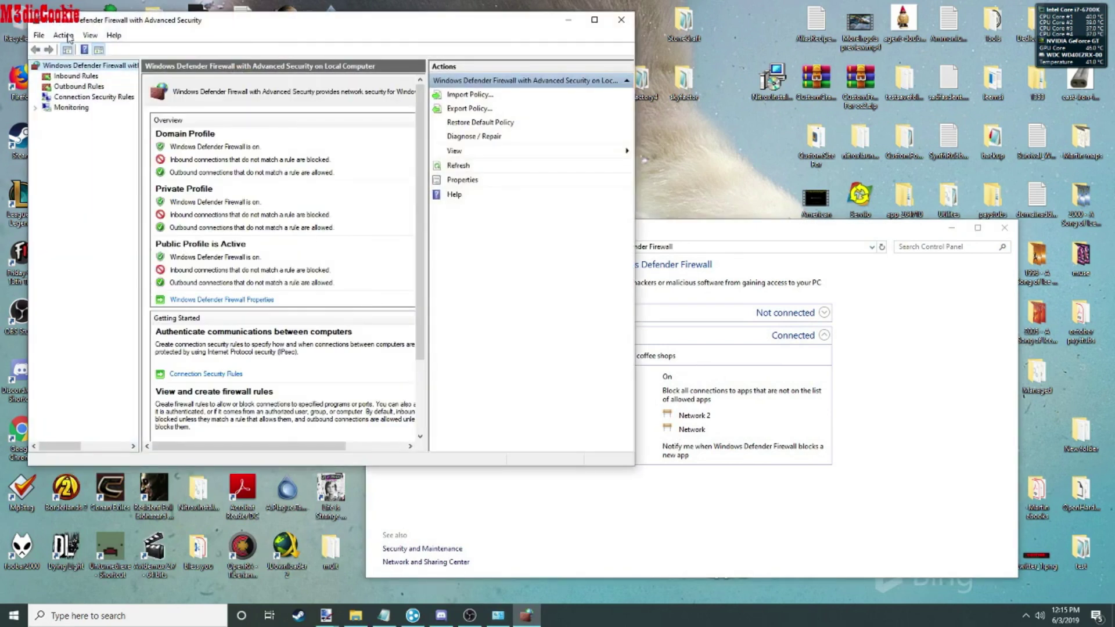
left_click(67, 38)
left_click(87, 126)
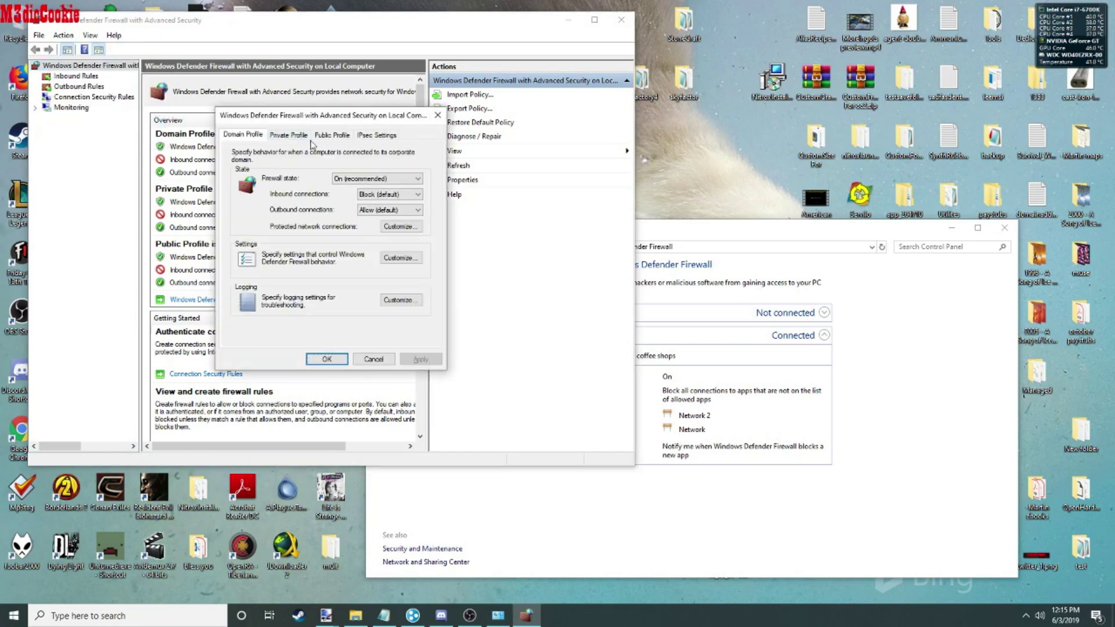
left_click(398, 226)
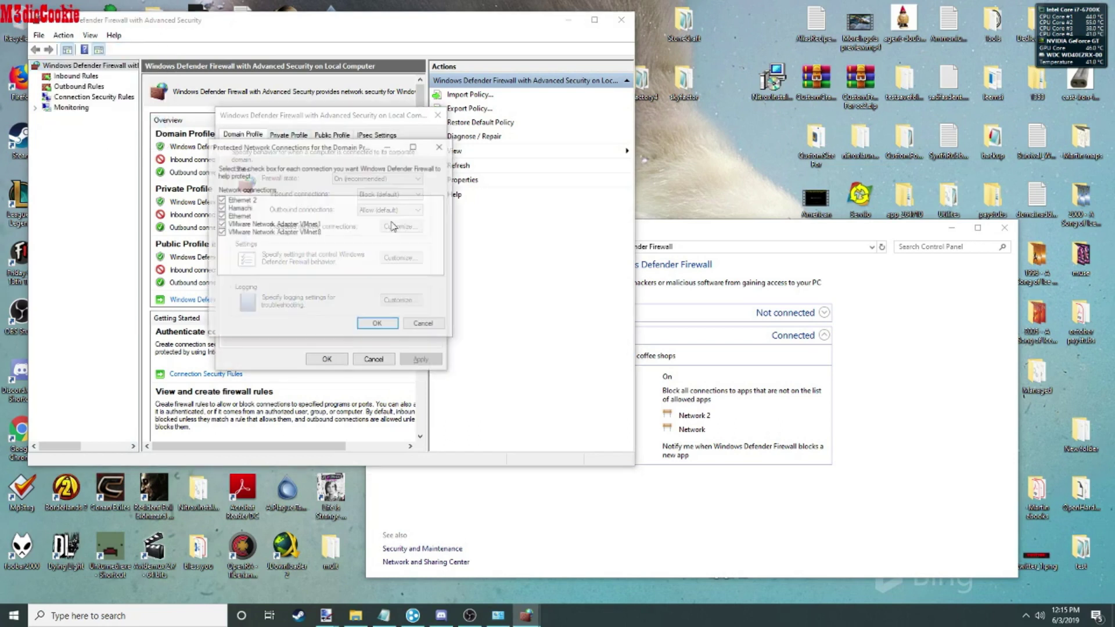
left_click(235, 208)
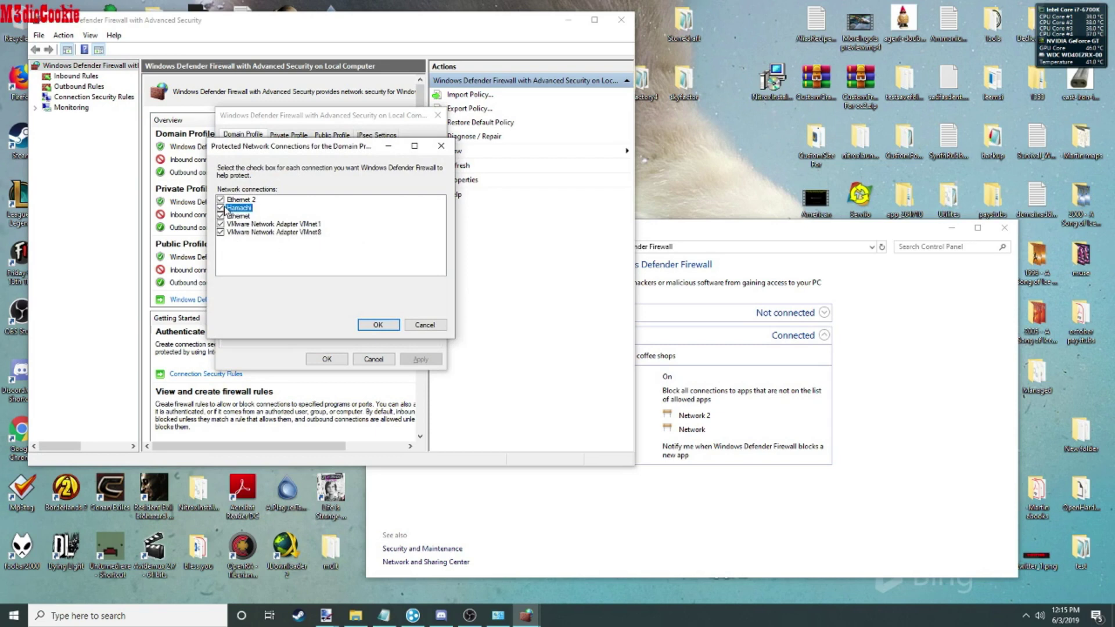
left_click(378, 324)
Step: Unprotect Hamachi in the Private and Public profiles, then apply and close the console
left_click(289, 136)
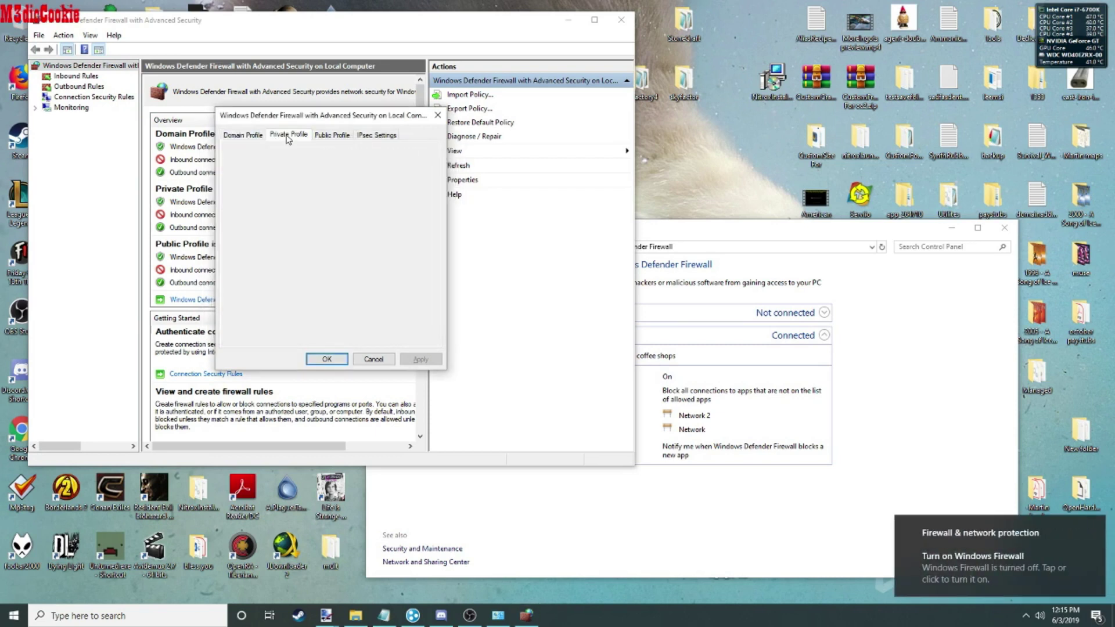
left_click(398, 227)
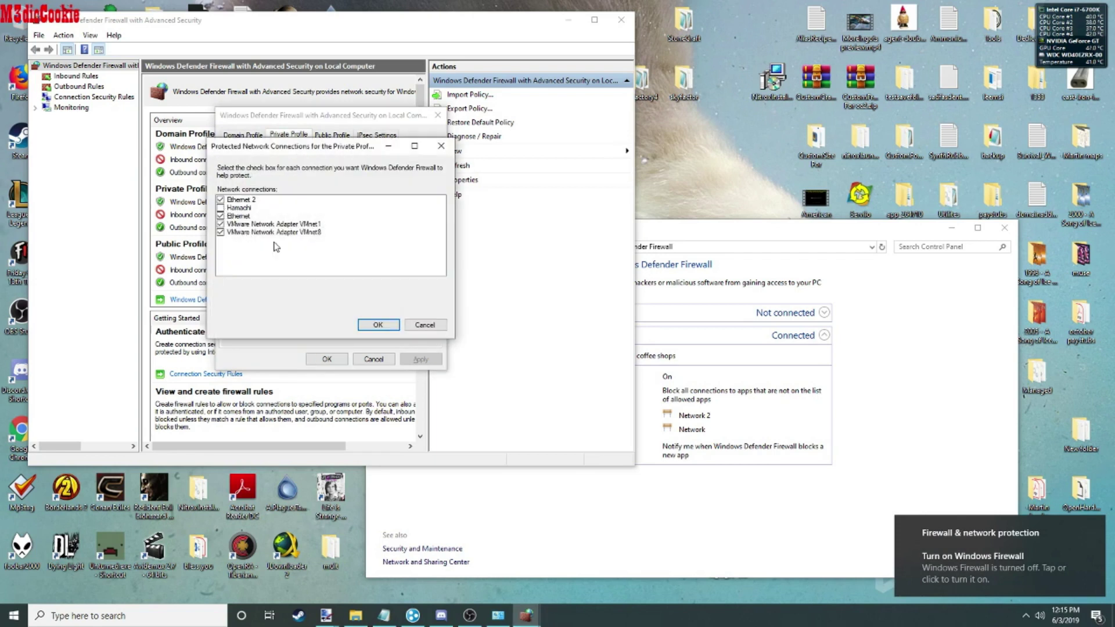
left_click(378, 325)
left_click(331, 136)
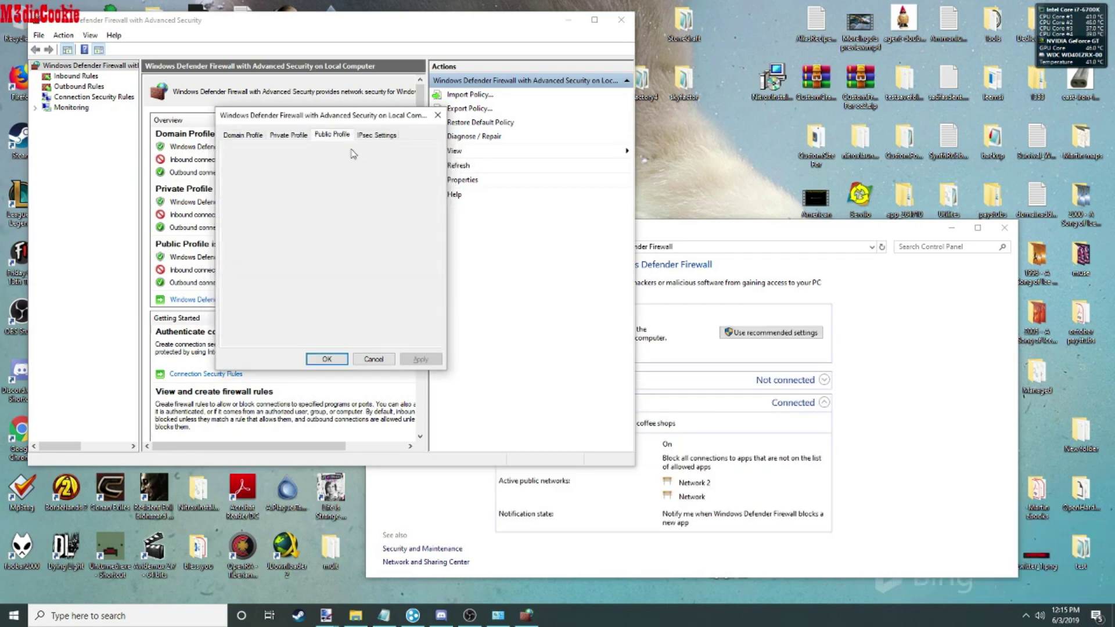
left_click(399, 228)
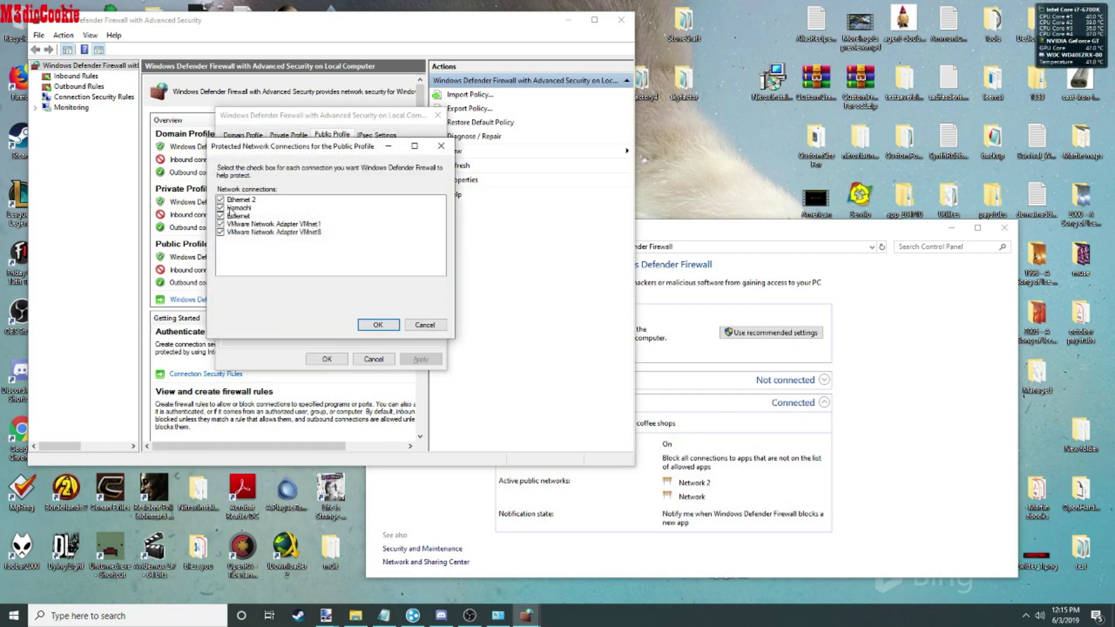
left_click(220, 208)
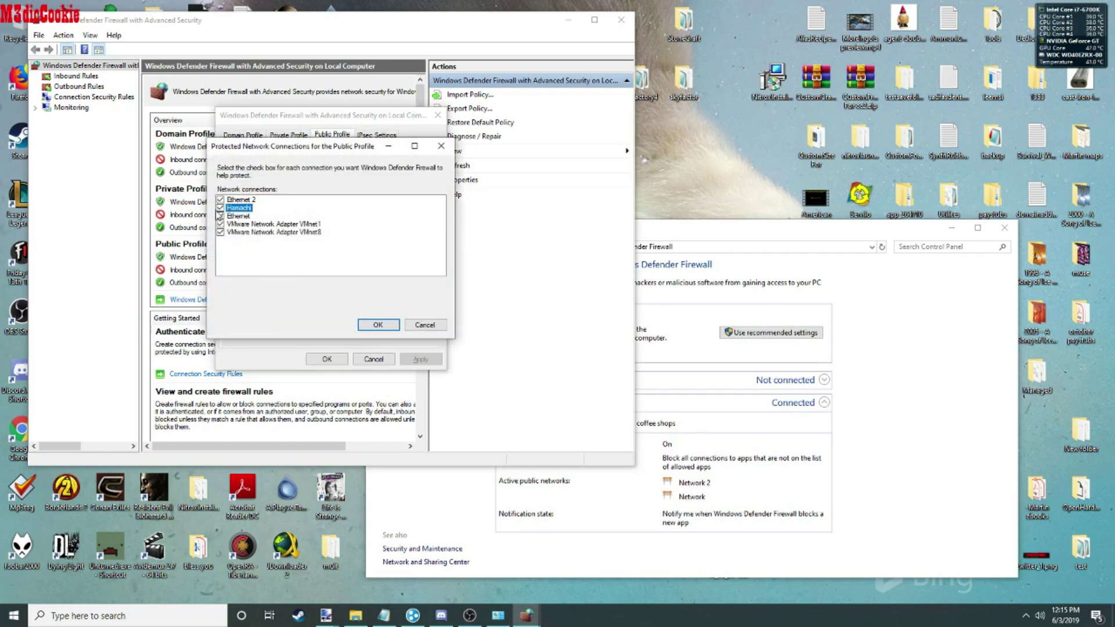
left_click(378, 325)
left_click(327, 361)
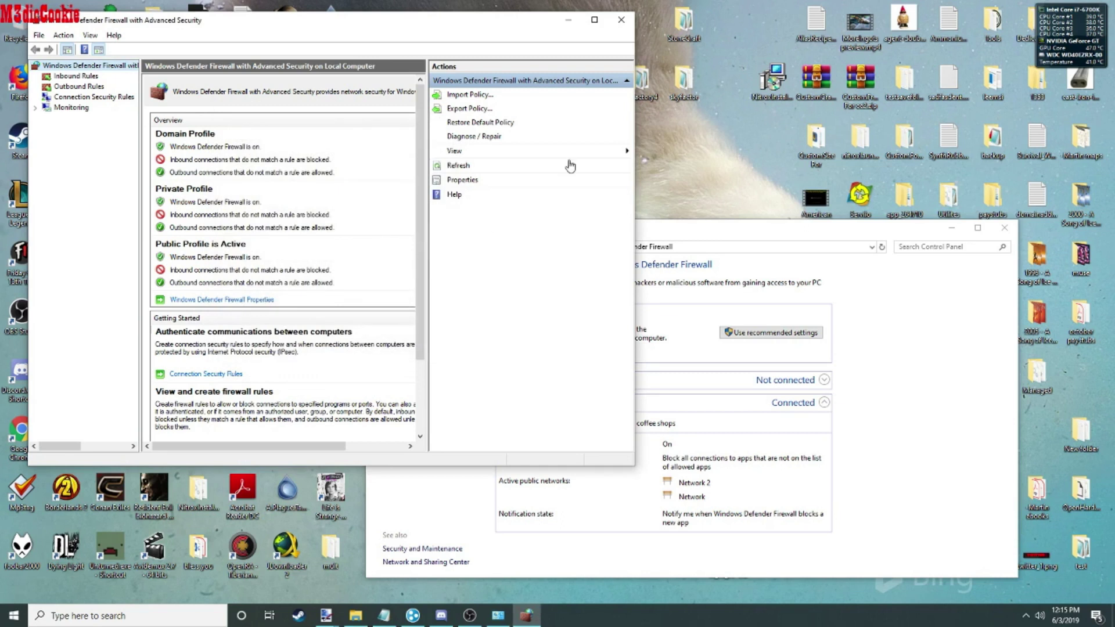
left_click(621, 19)
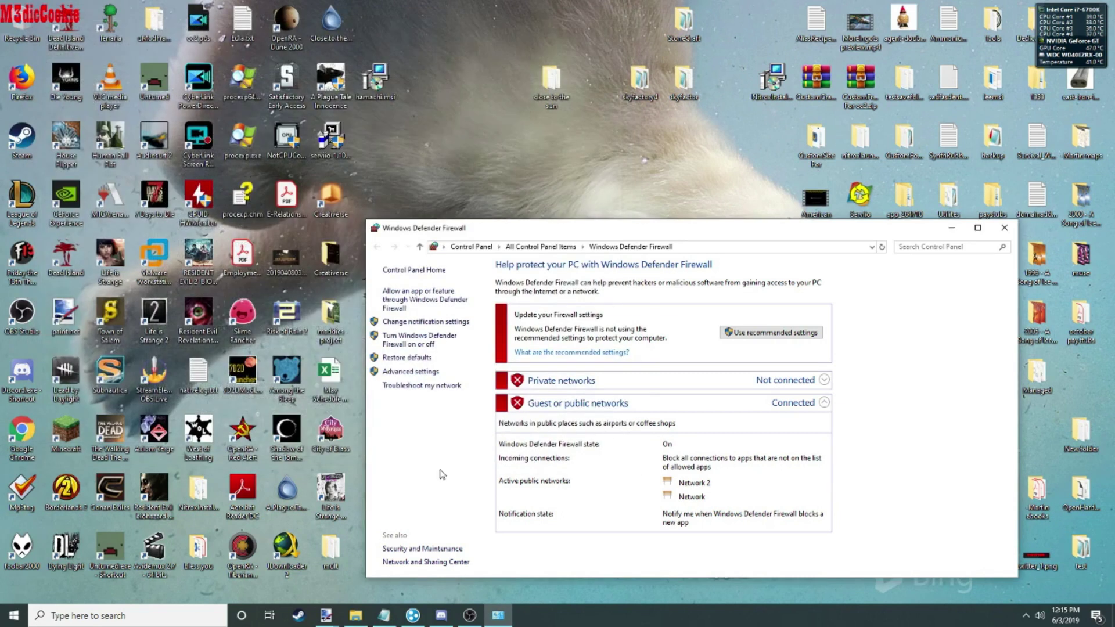
Step: Create the password-protected Hamachi network mnbvcxxxxxxx and select it in the list
left_click(470, 615)
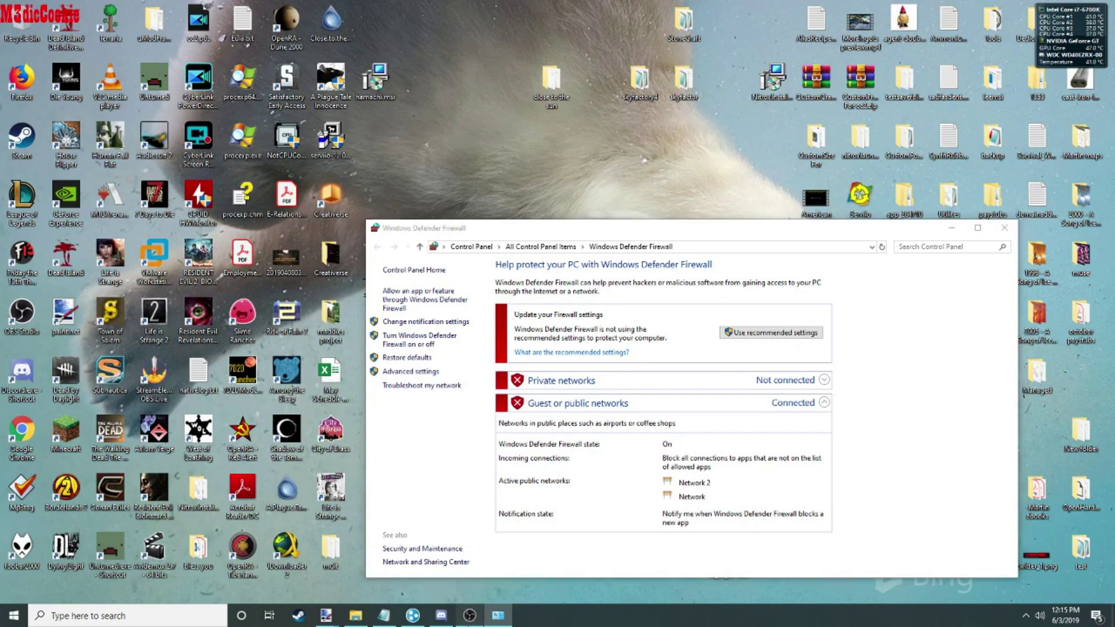
left_click(470, 616)
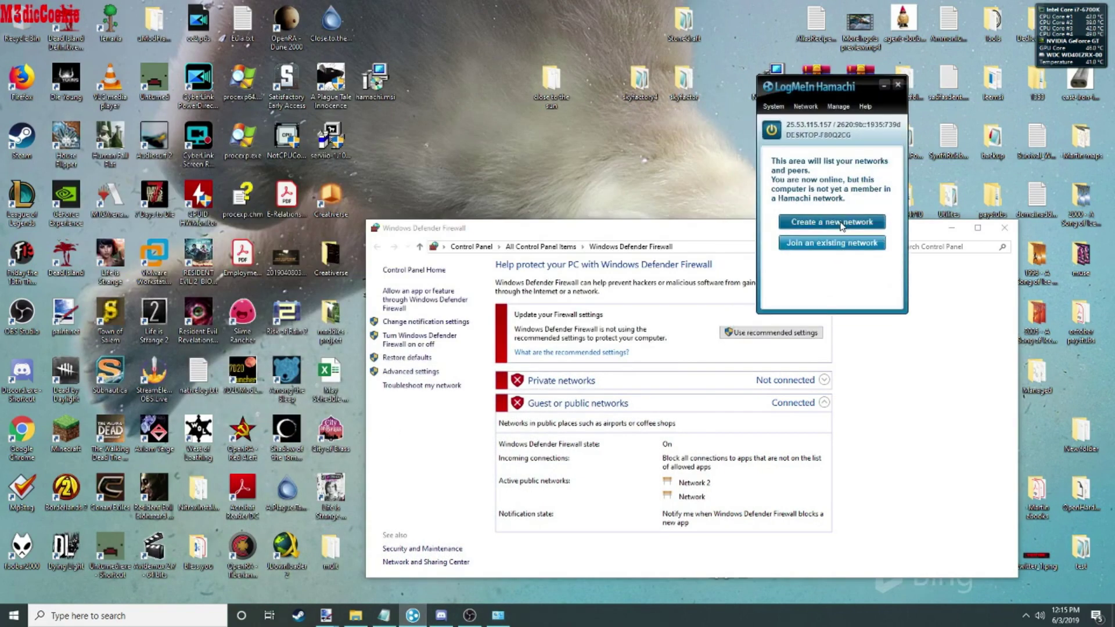
left_click(833, 222)
type("m")
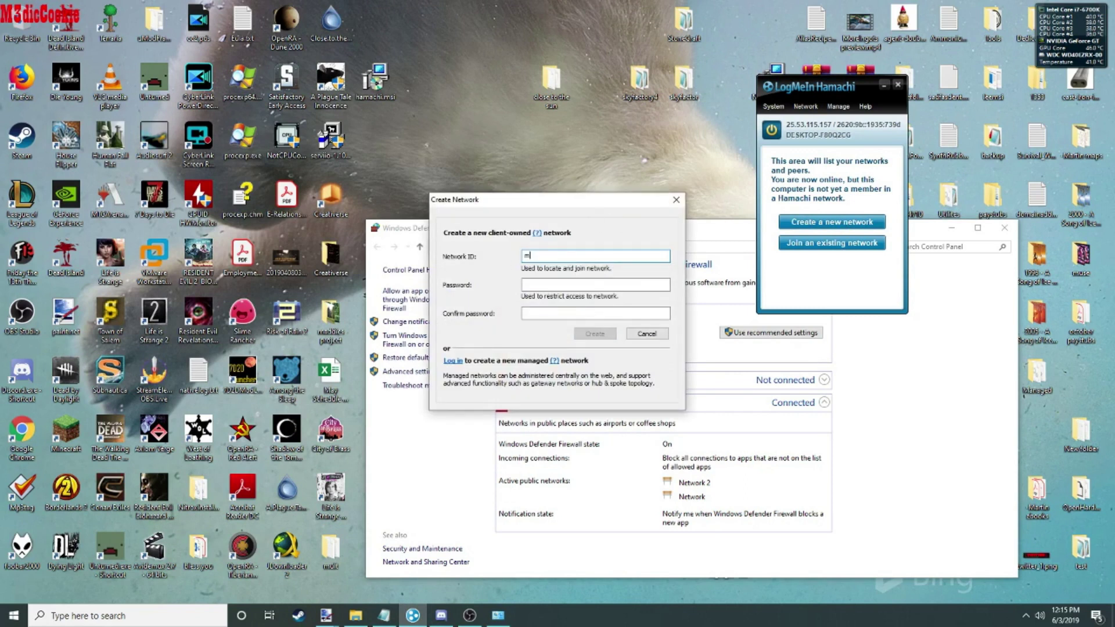
type("nbvcxxxxxxx")
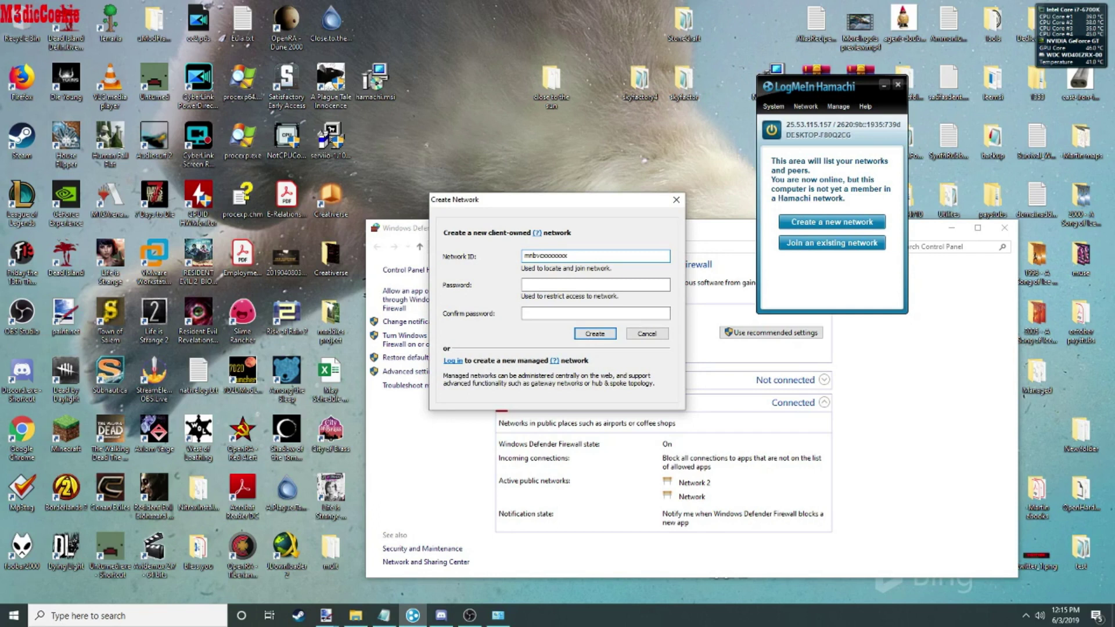
key("Tab")
type("•••")
left_click(594, 334)
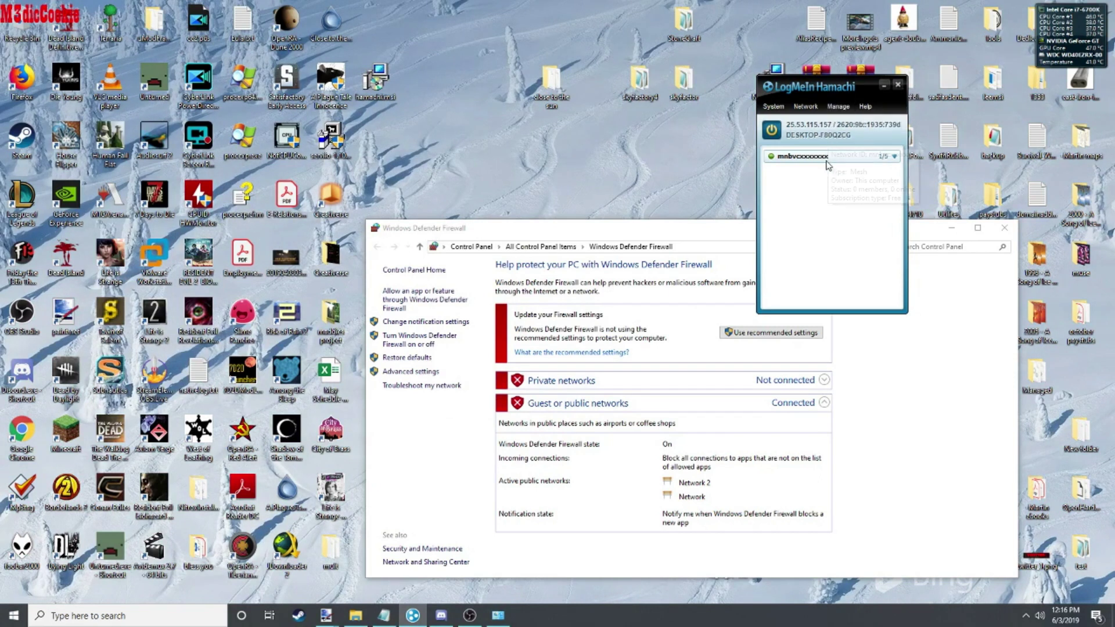
left_click(816, 176)
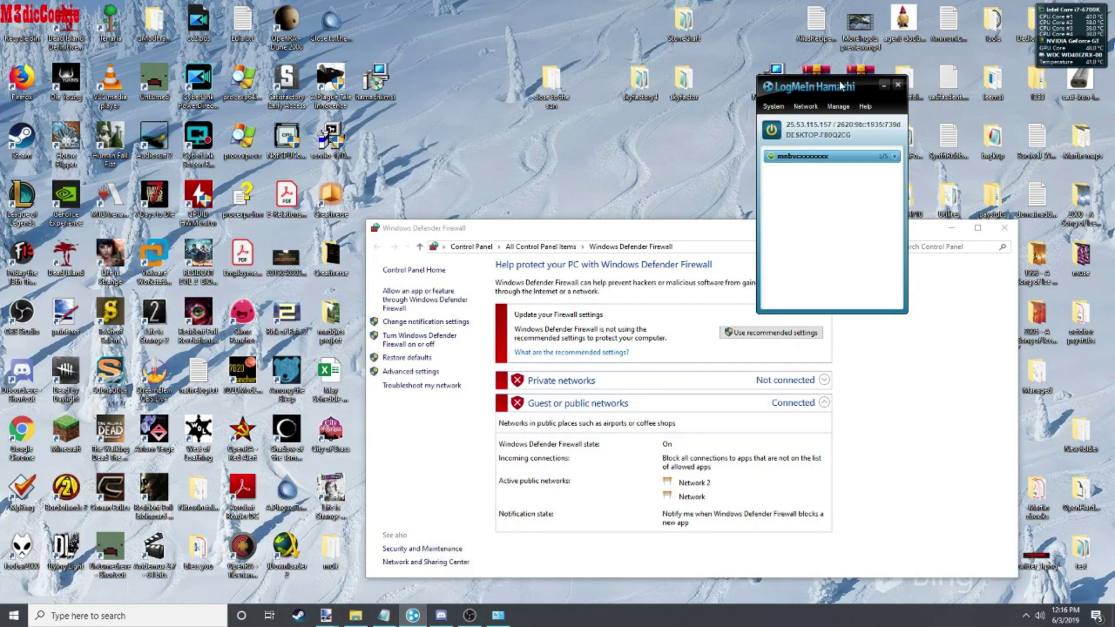
Step: In Hamachi Settings, set peer connection Encryption and Compression to disabled
mouse_move(827, 93)
left_mouse_down()
mouse_move(559, 96)
mouse_move(468, 65)
left_mouse_up()
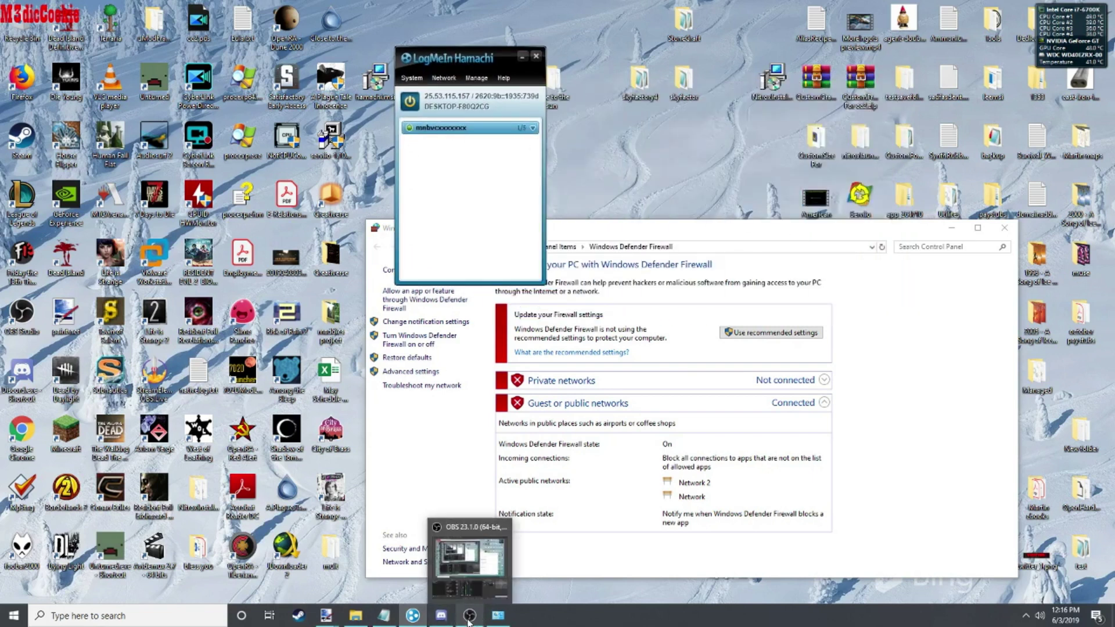
left_click(415, 80)
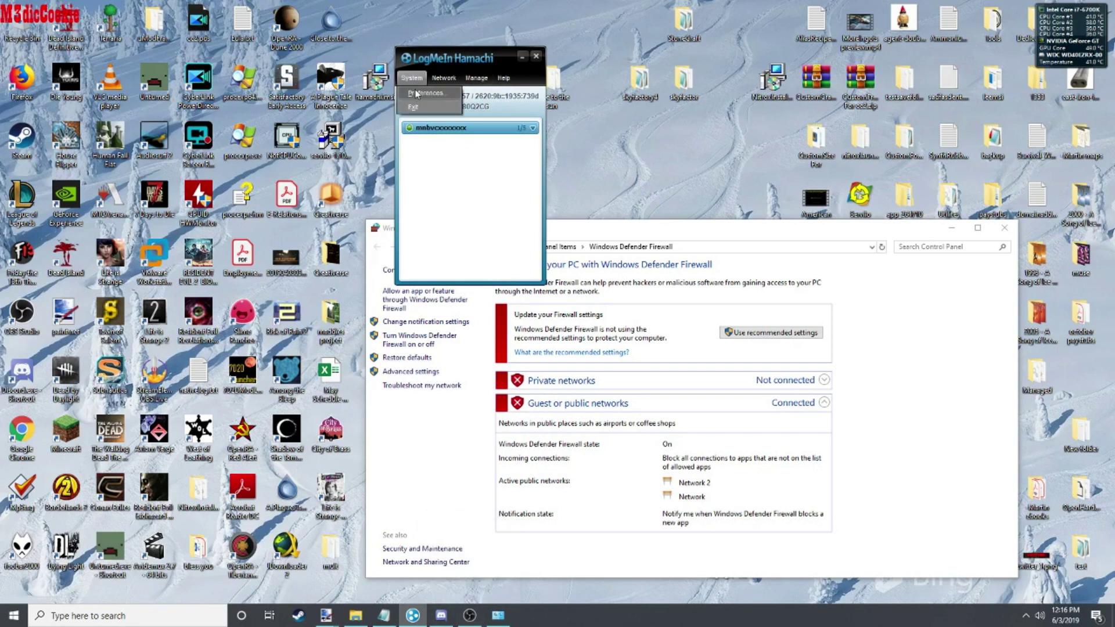
left_click(417, 94)
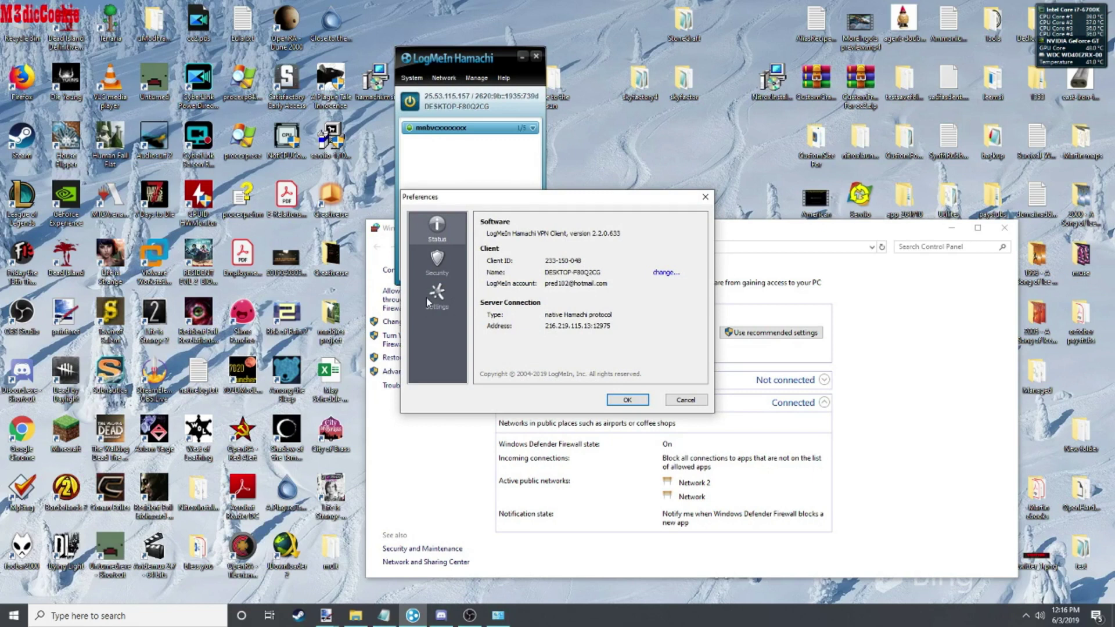
left_click(437, 261)
left_click(437, 296)
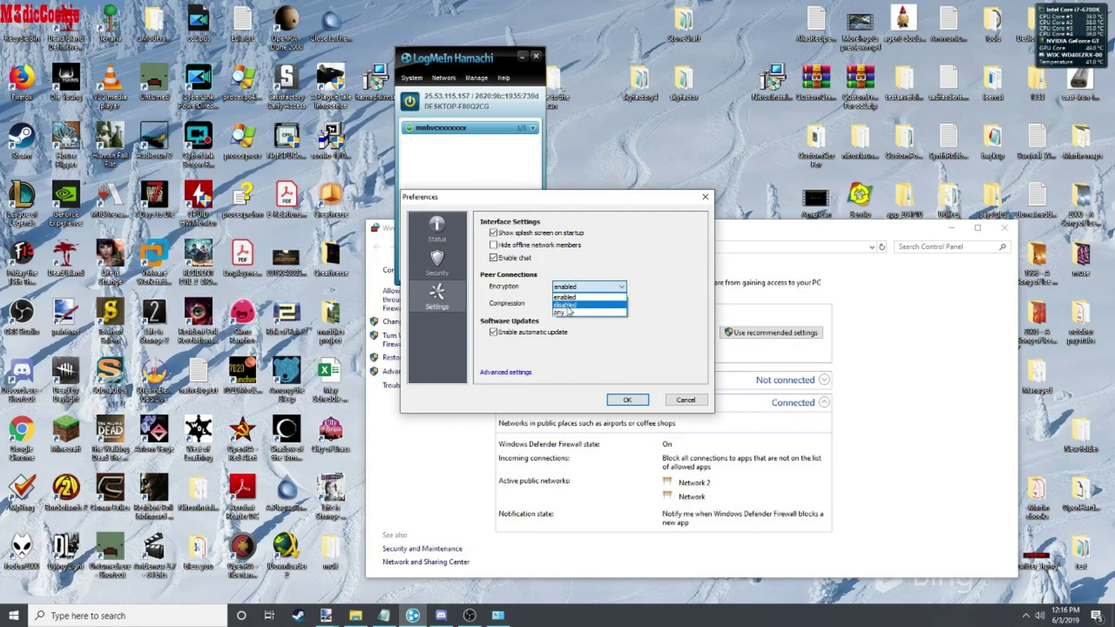
left_click(568, 313)
left_click(571, 324)
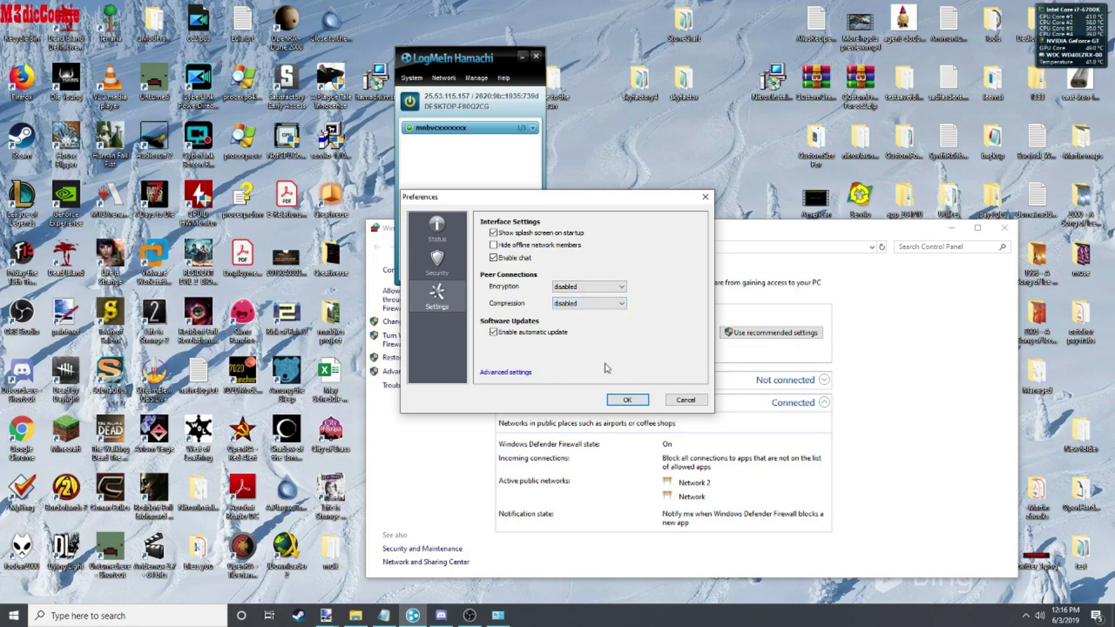
Step: Save the preferences, acknowledge the notice, and turn Hamachi off and back on
left_click(634, 402)
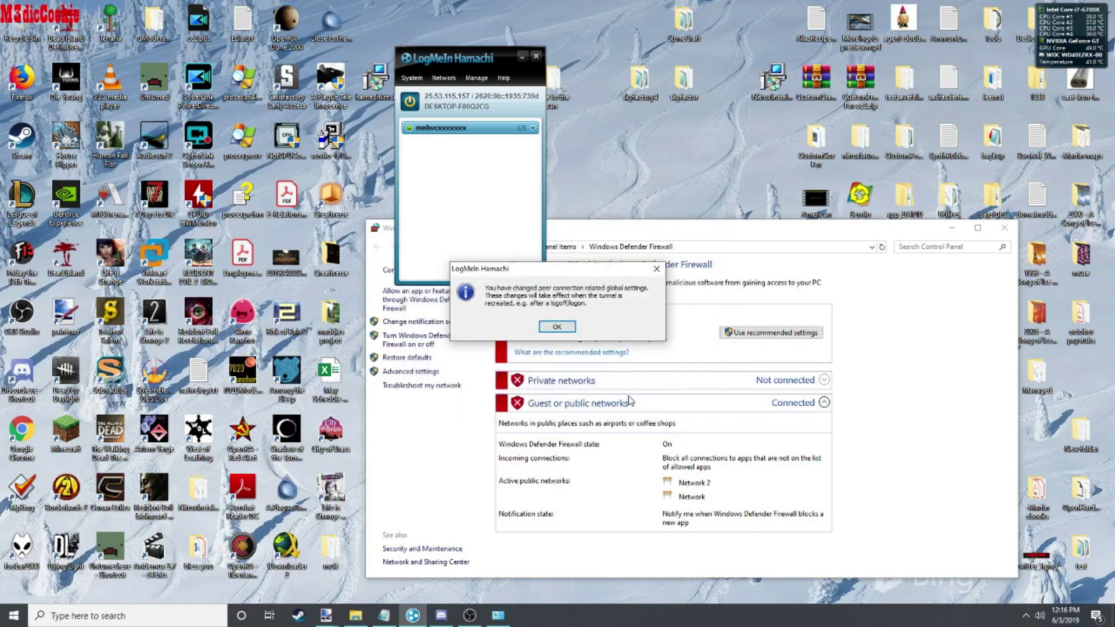
left_click(563, 326)
left_click(411, 103)
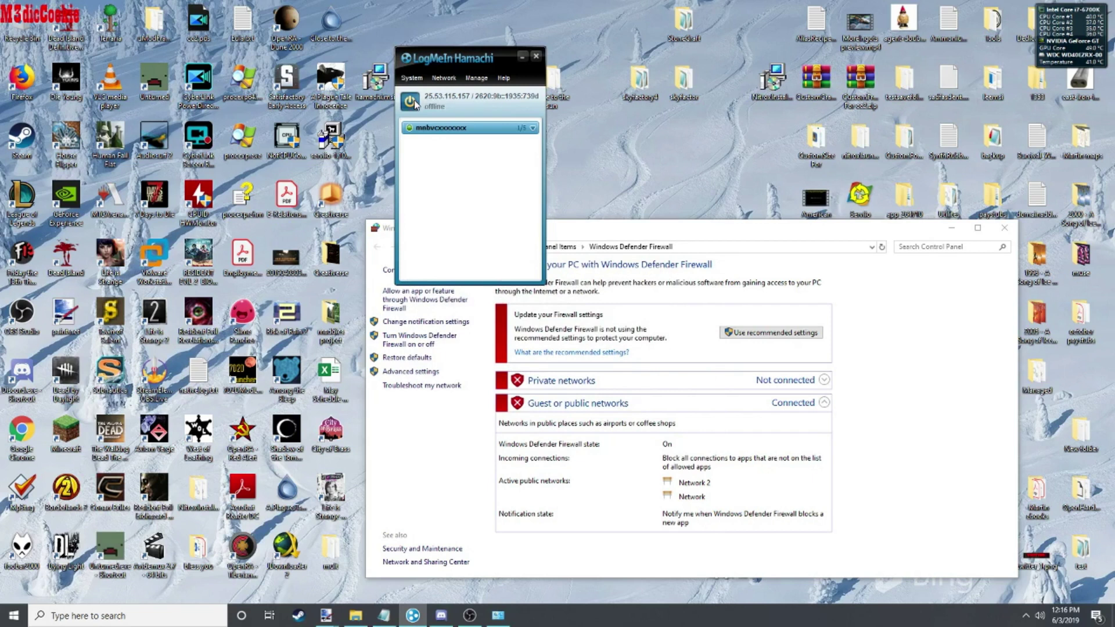
left_click(411, 102)
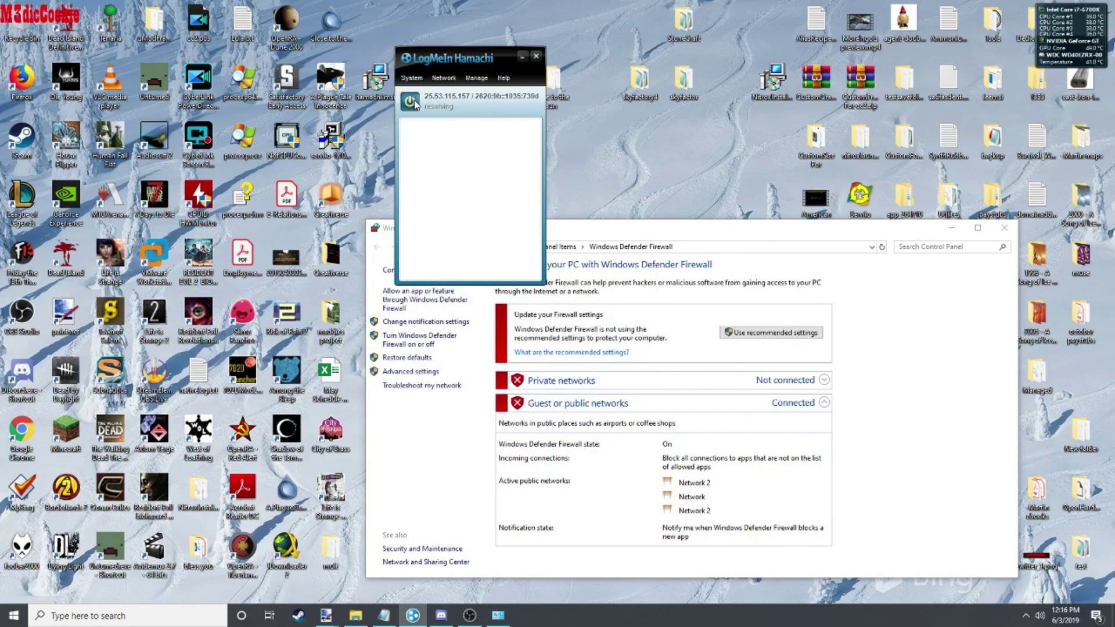